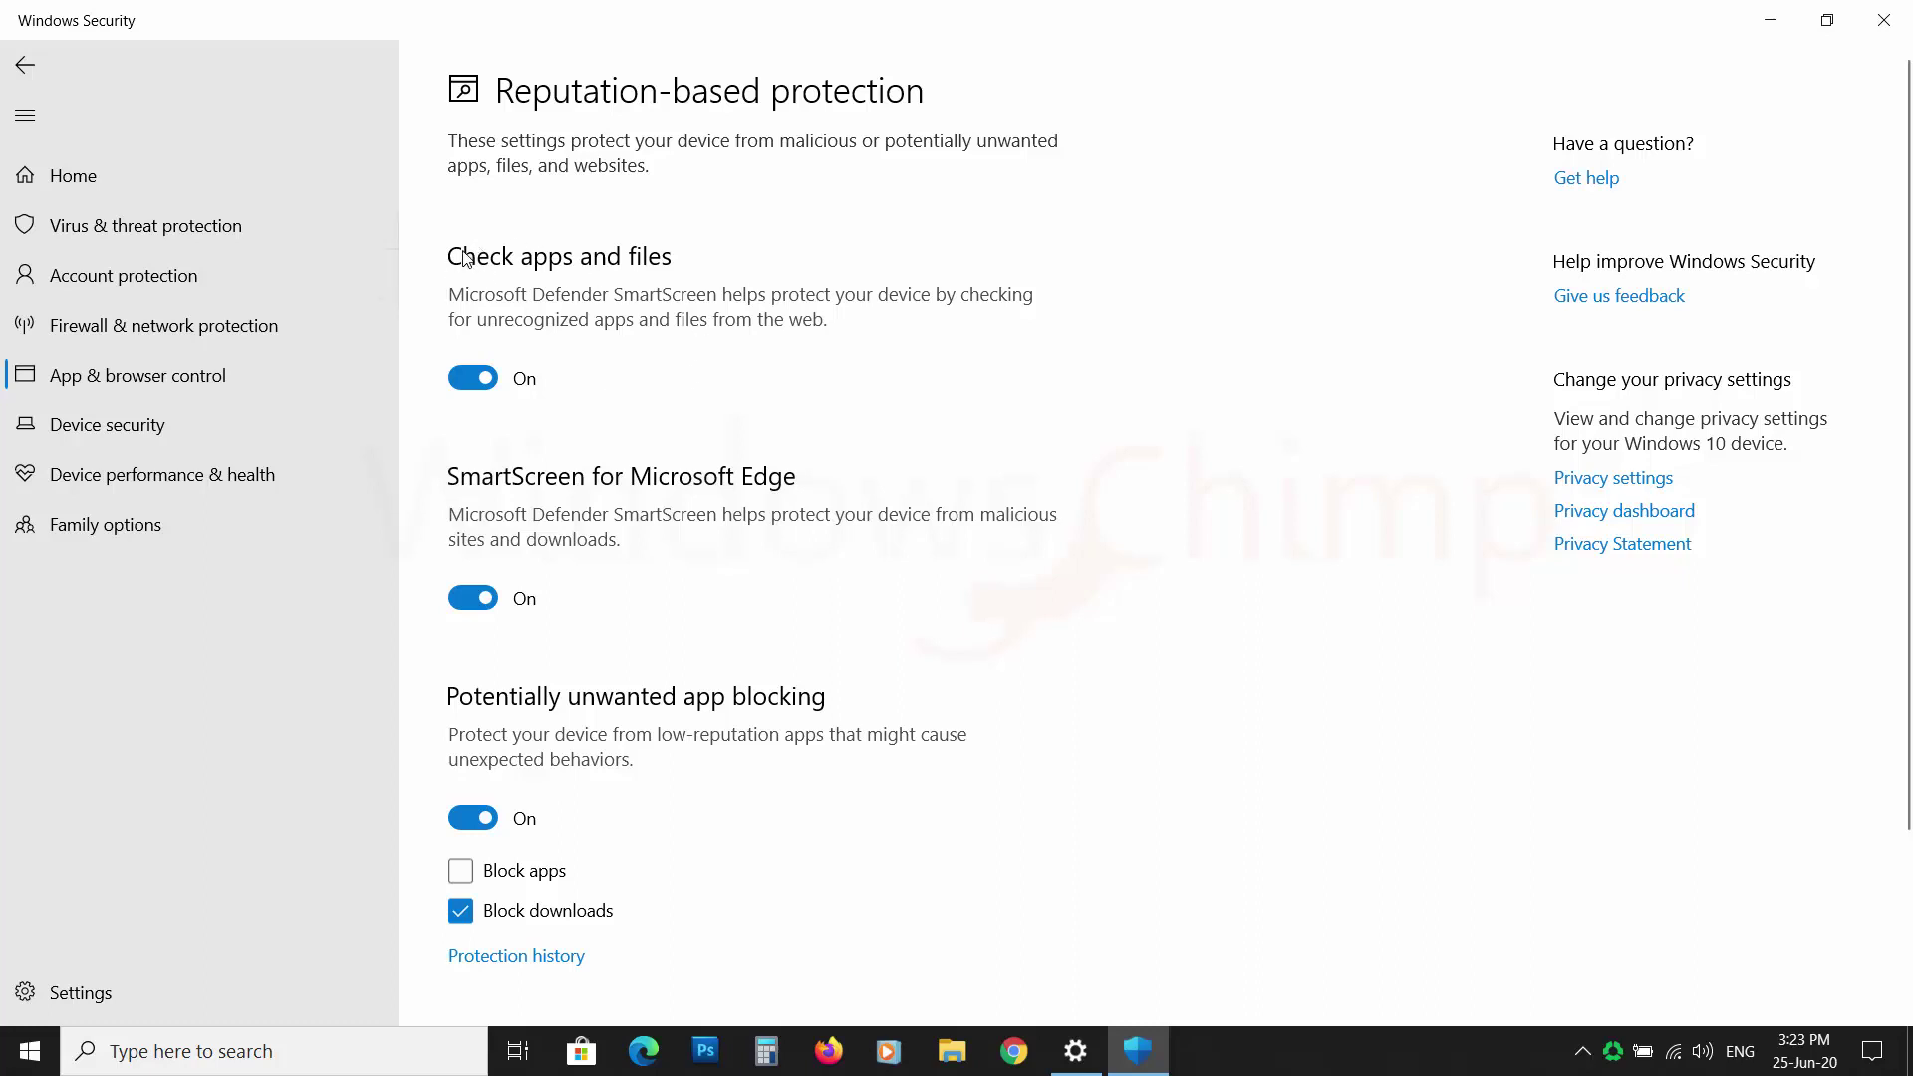
# - Scroll through the Reputation-based protection page to review all the SmartScreen toggles
pyautogui.scroll(-2, 697, 289)
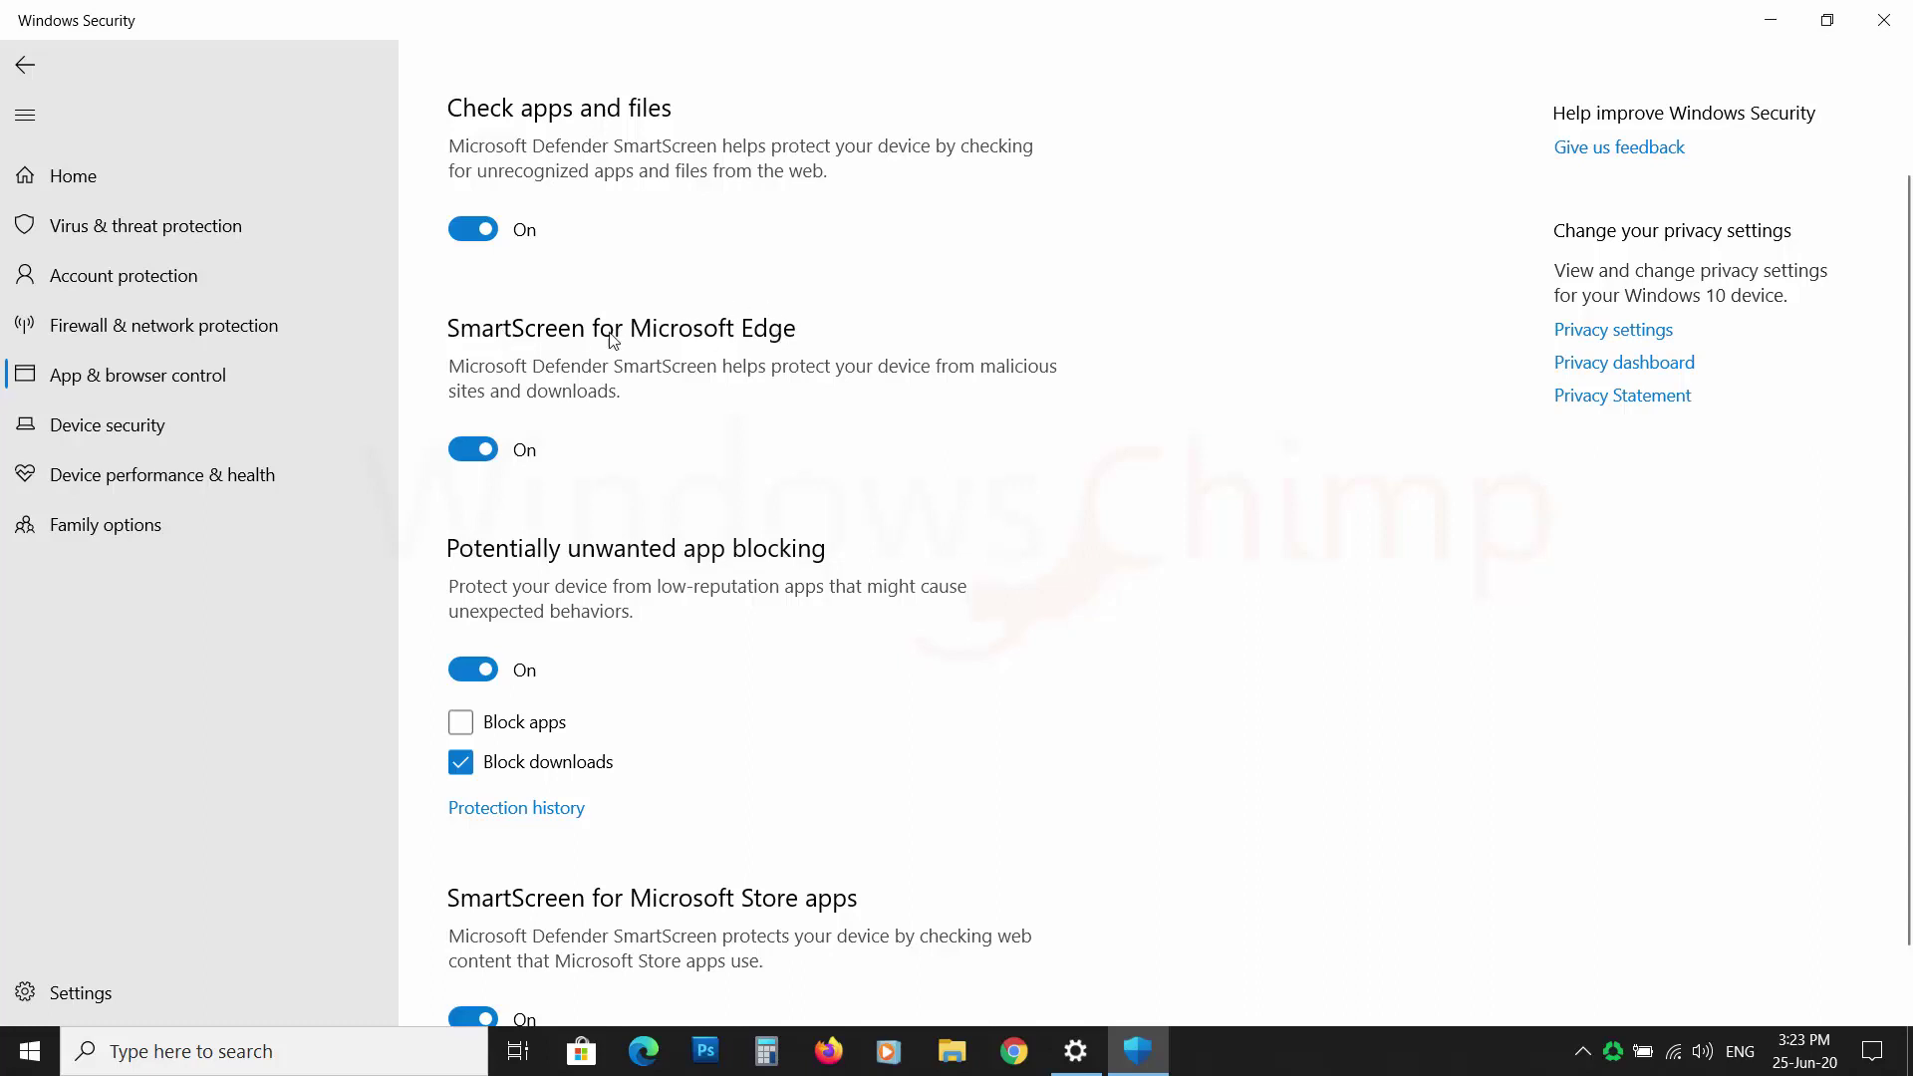
pyautogui.scroll(-1, 697, 405)
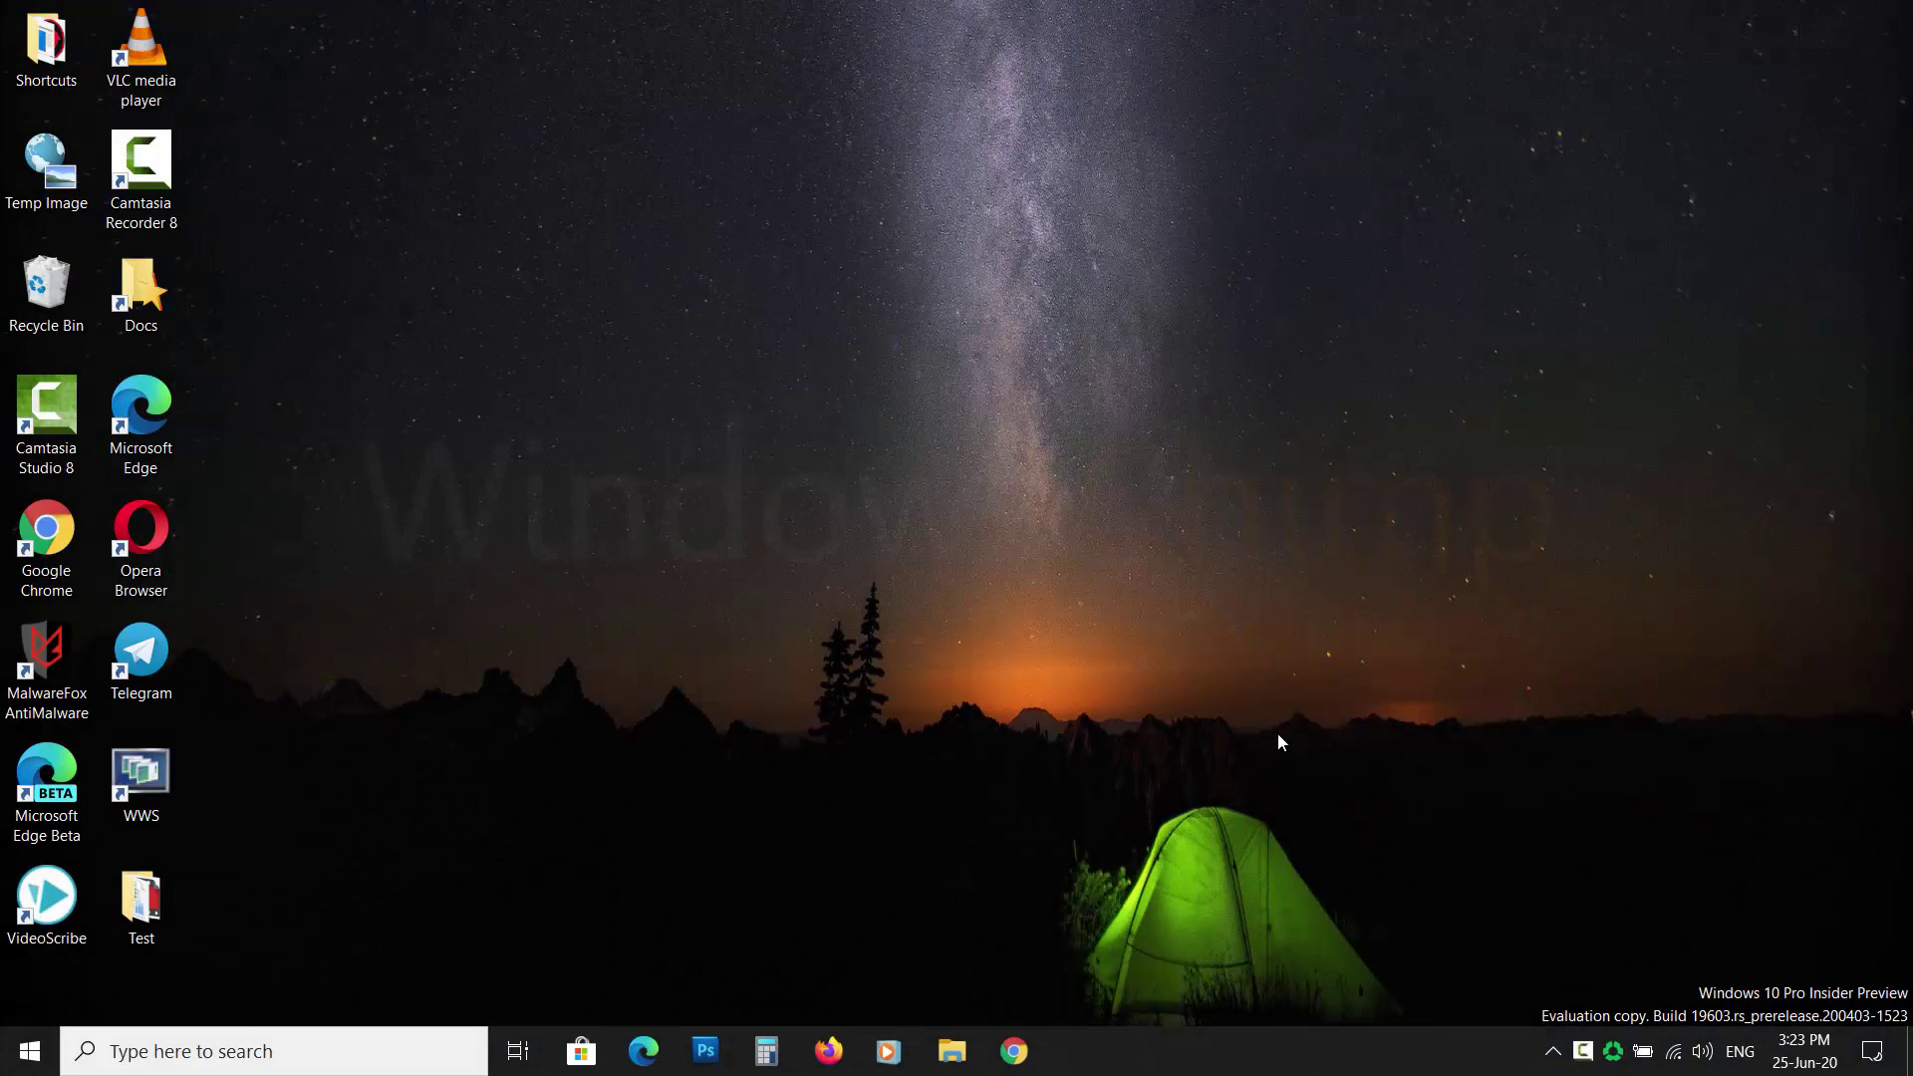
# - Launch Windows Security from Settings > Update & Security and go to App & browser control
pyautogui.click(30, 1051)
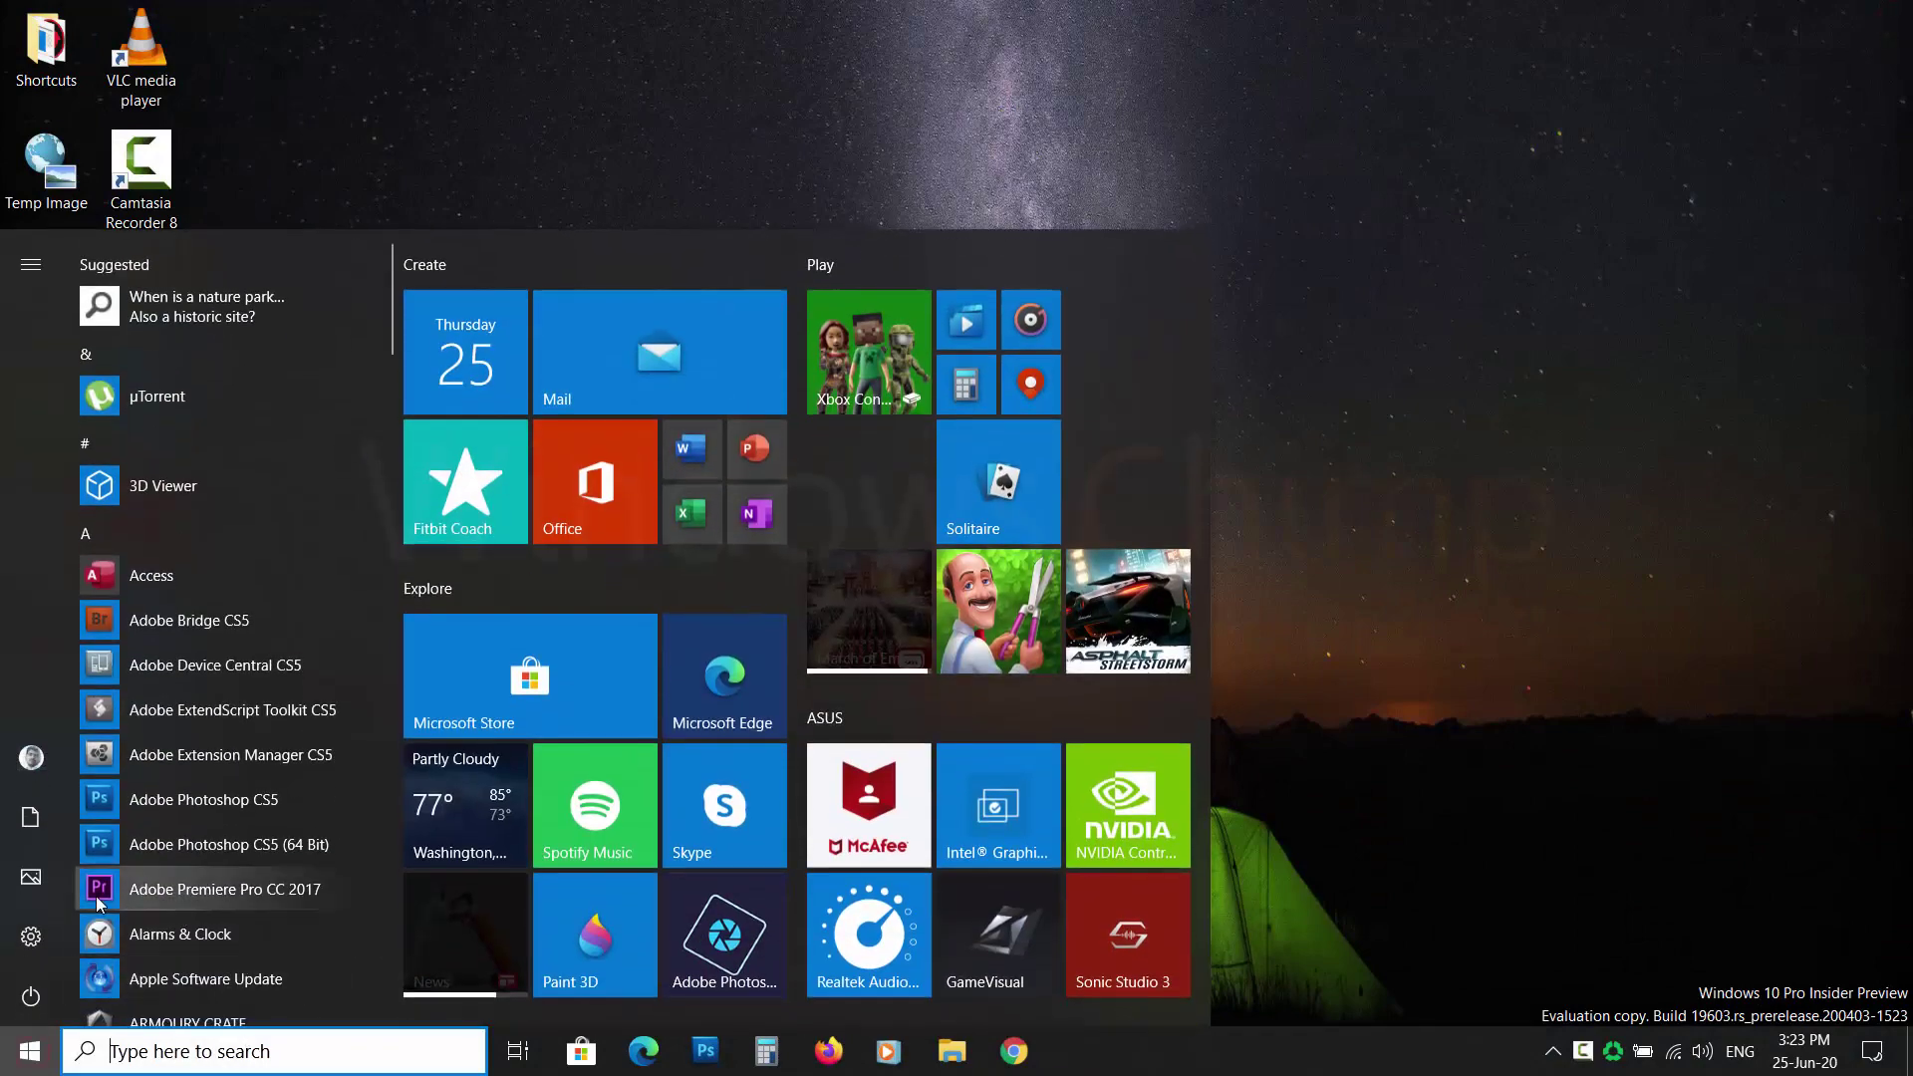
pyautogui.click(31, 934)
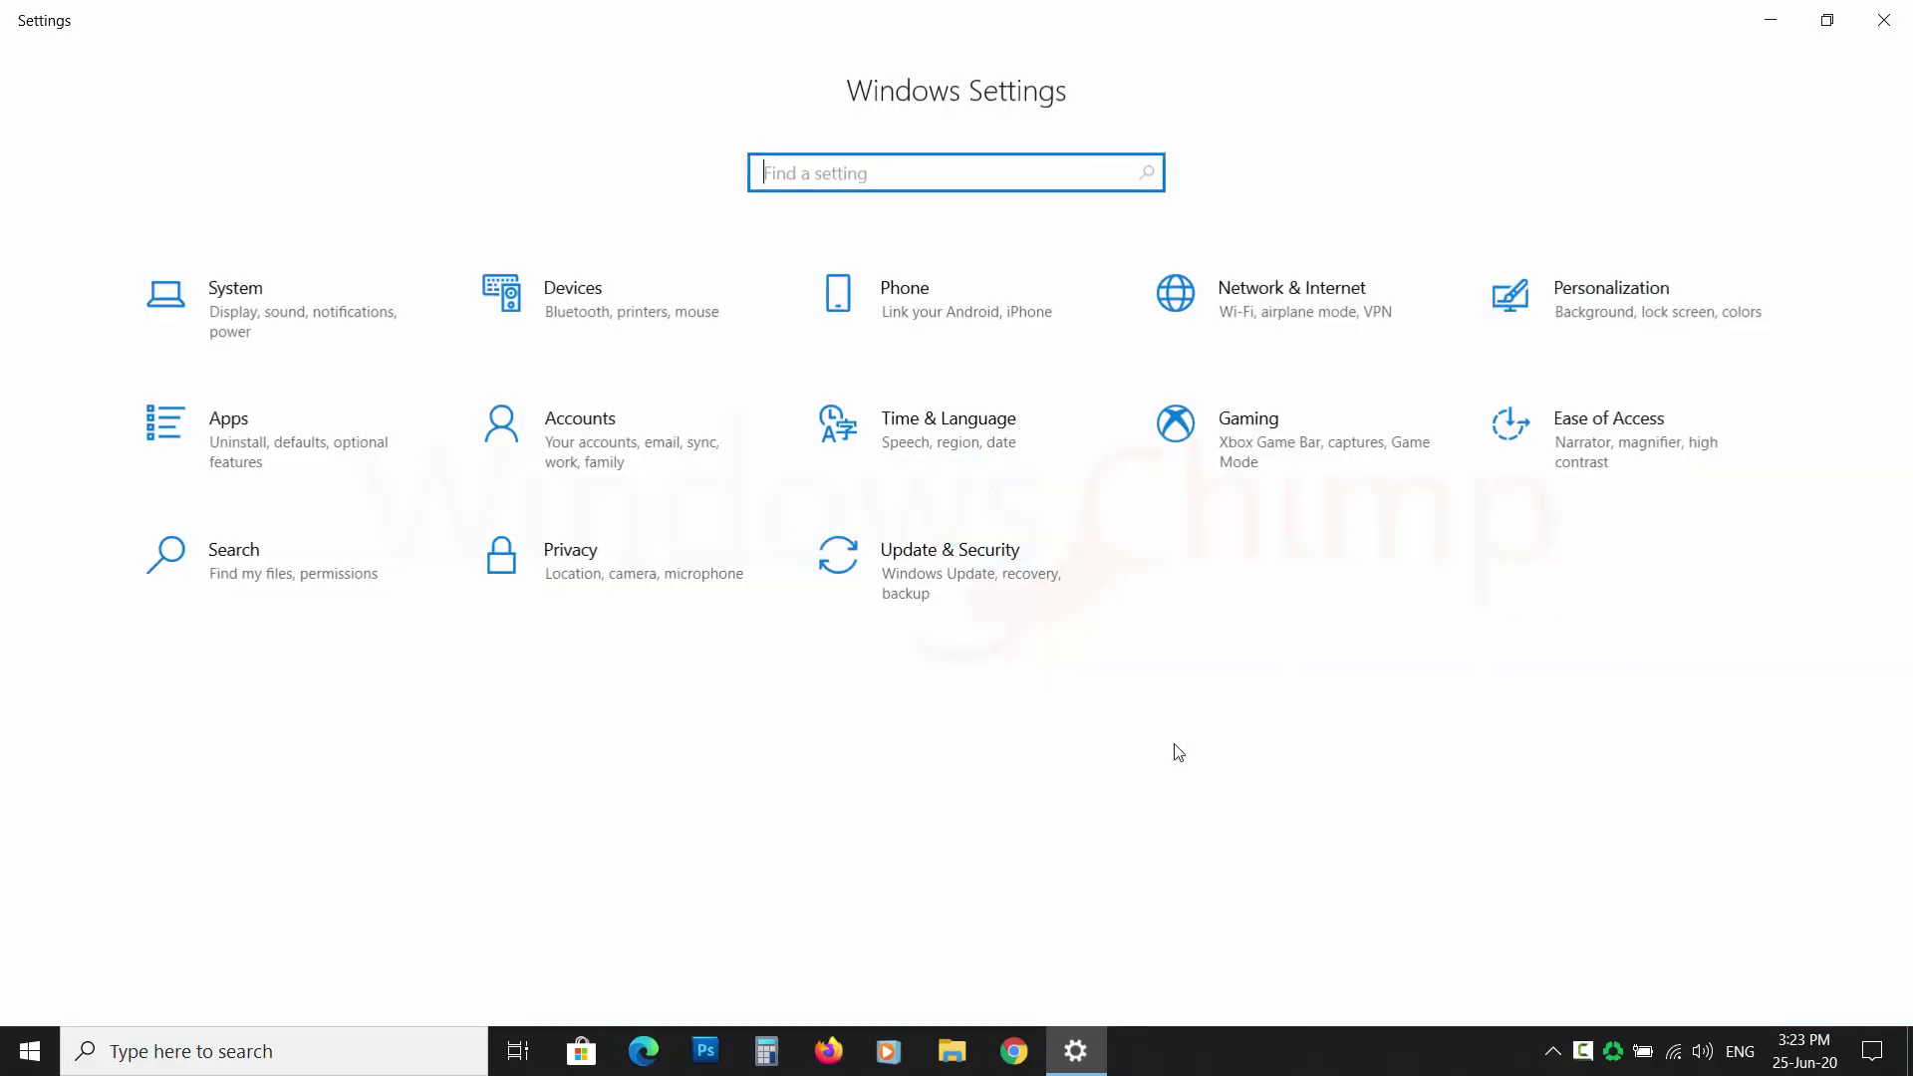
pyautogui.click(1007, 578)
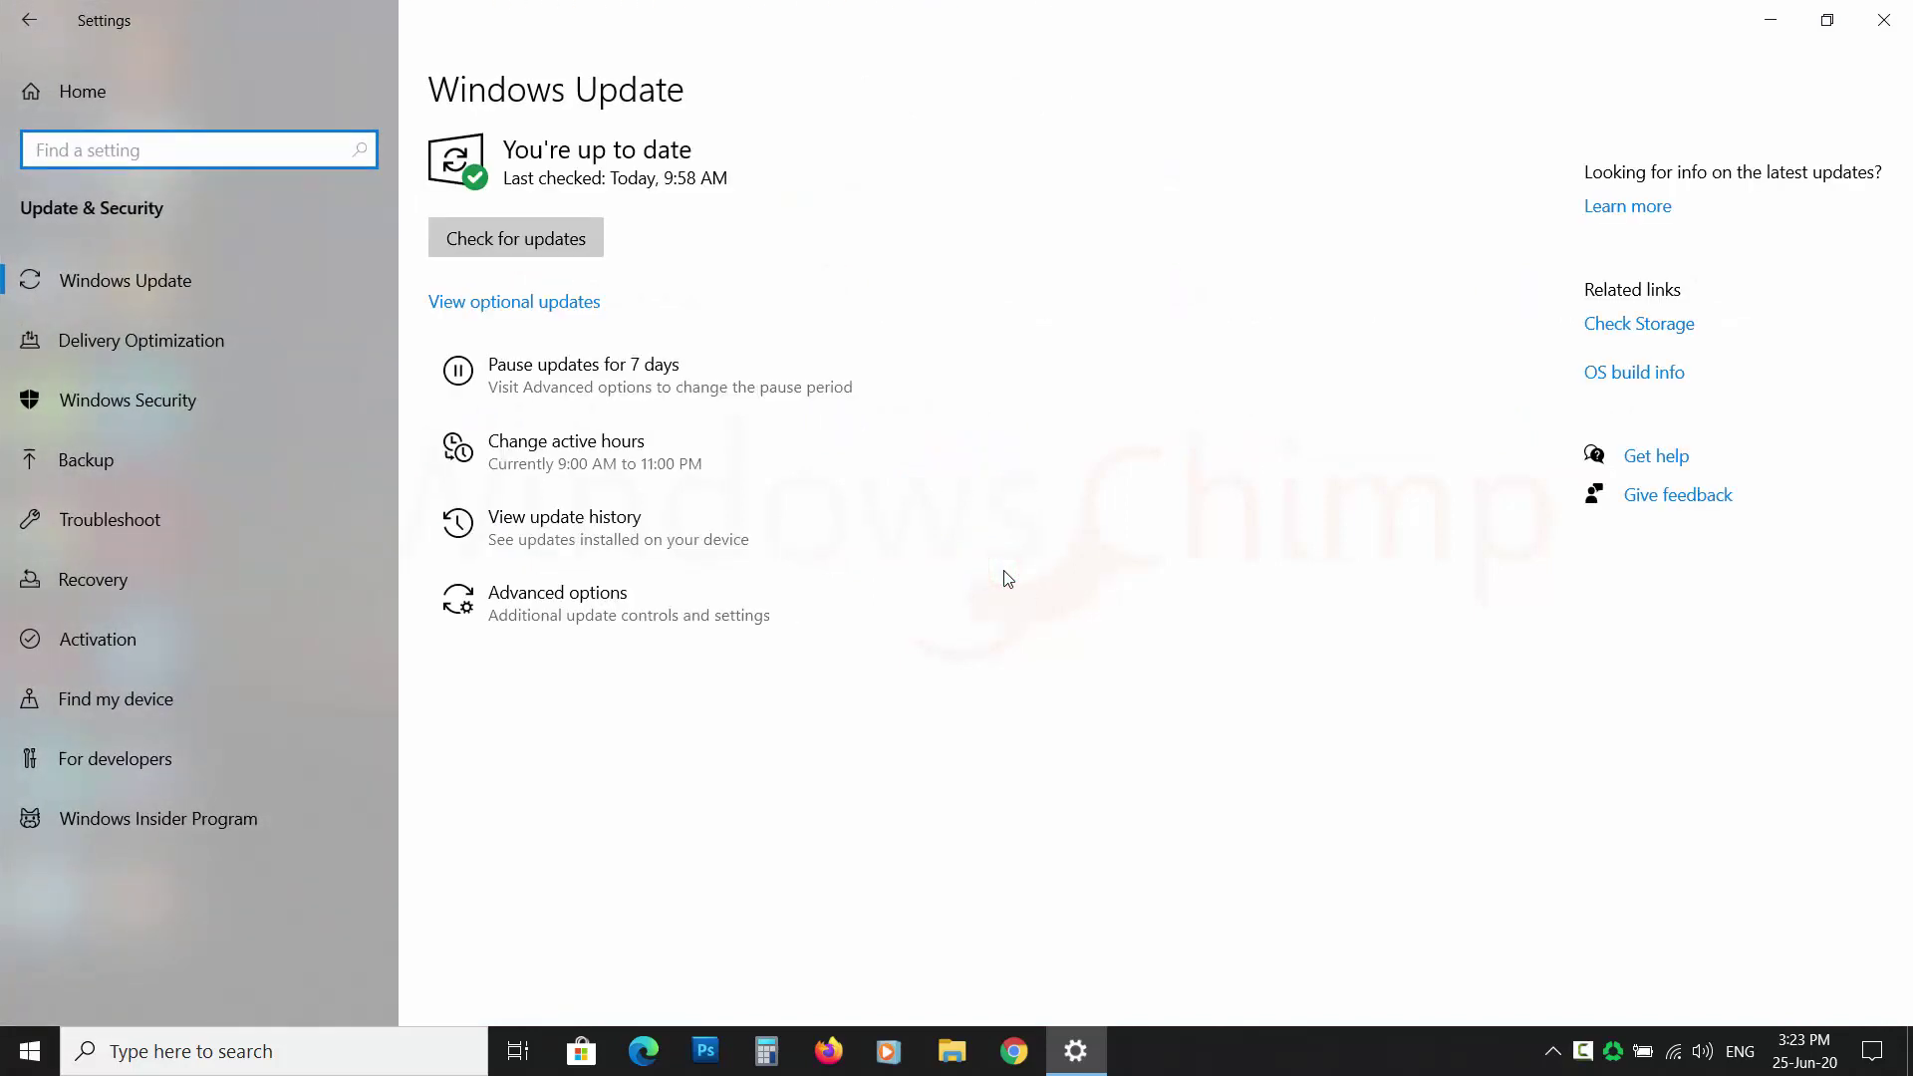
pyautogui.click(182, 403)
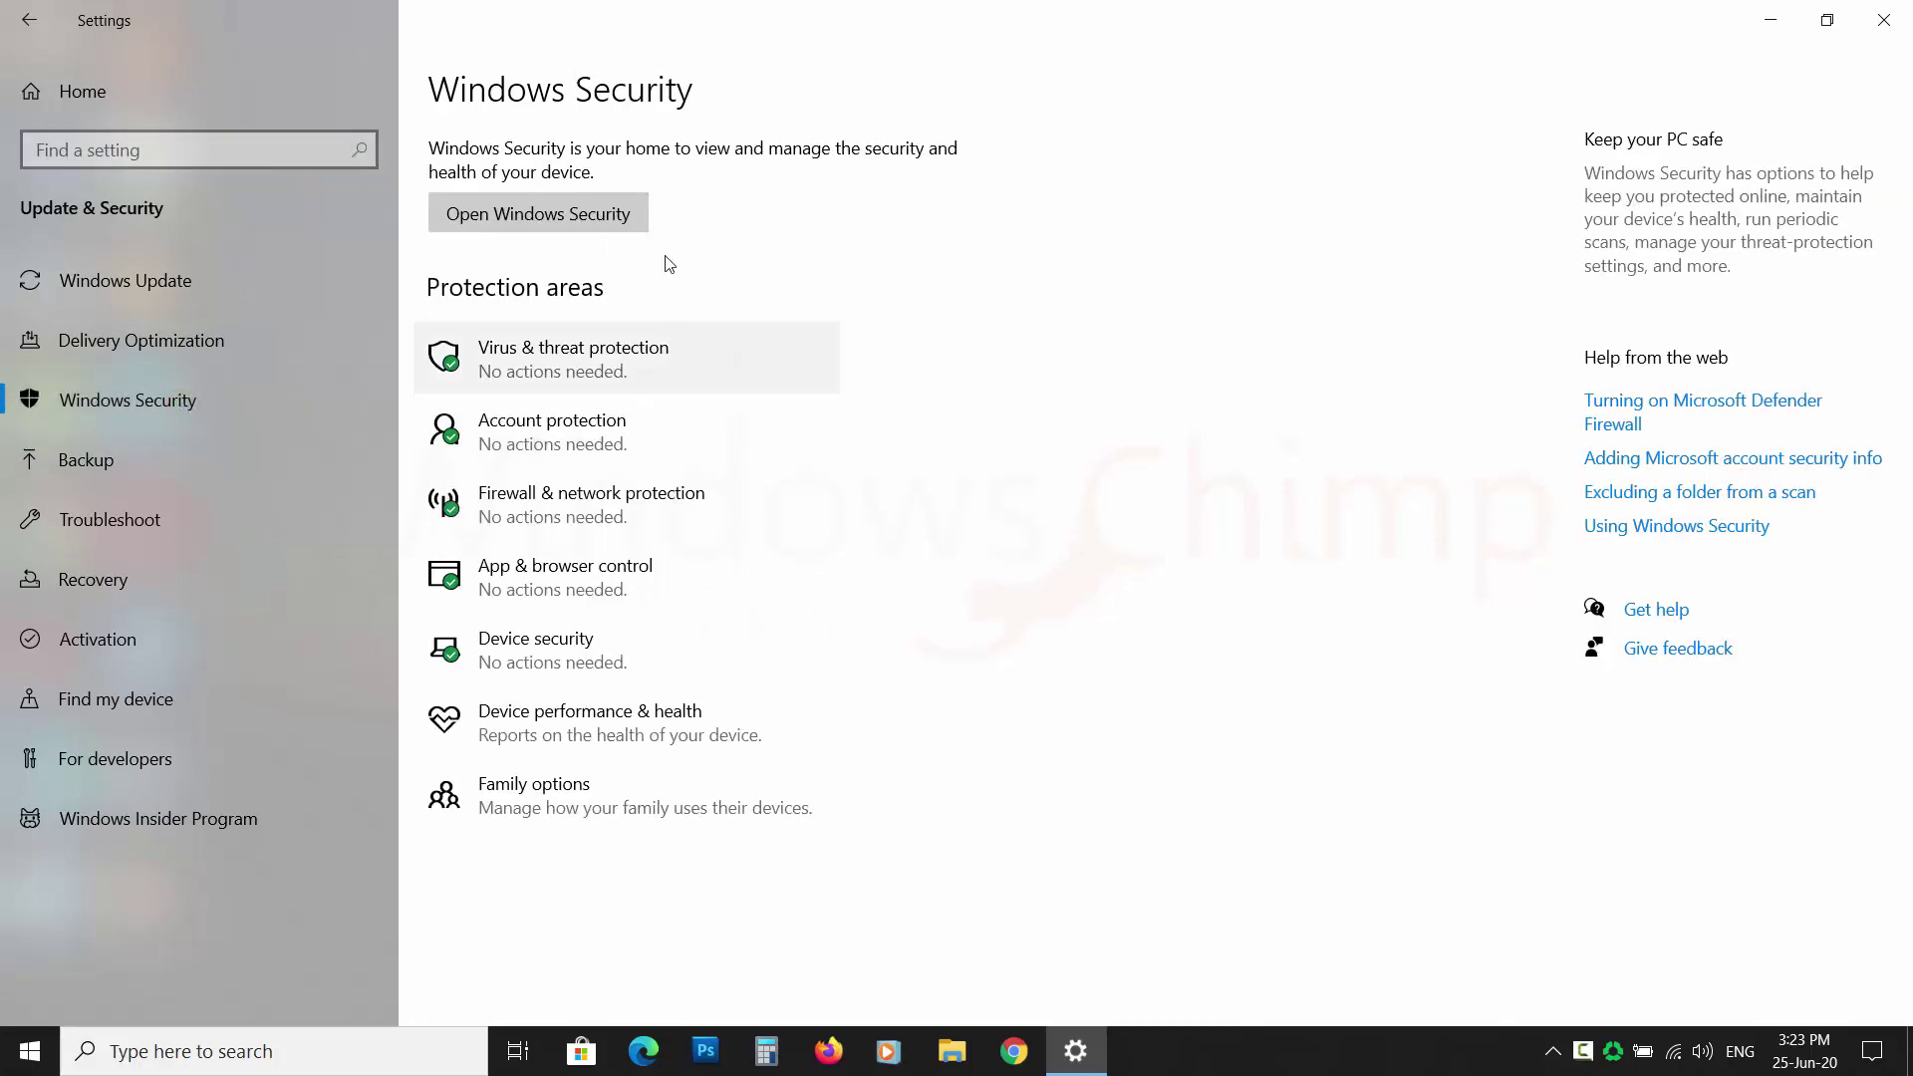
pyautogui.click(591, 215)
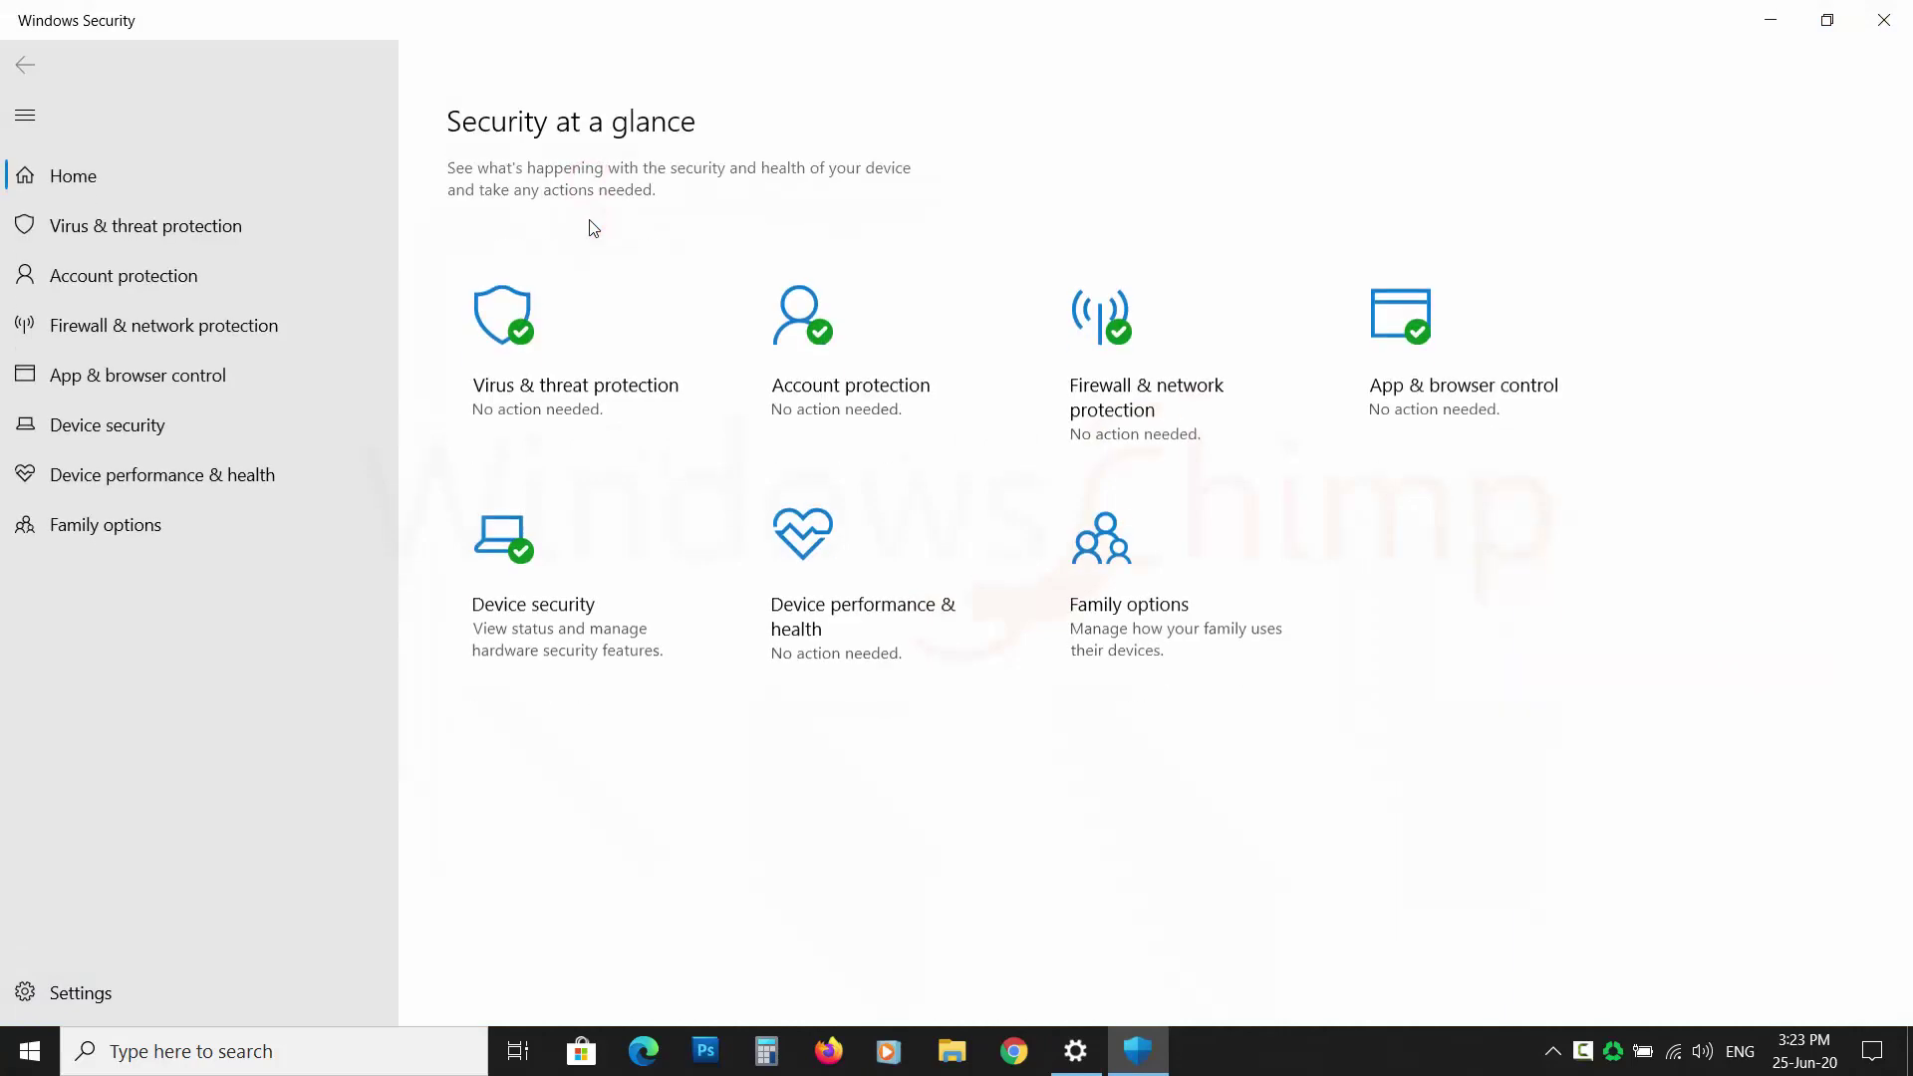
pyautogui.click(152, 382)
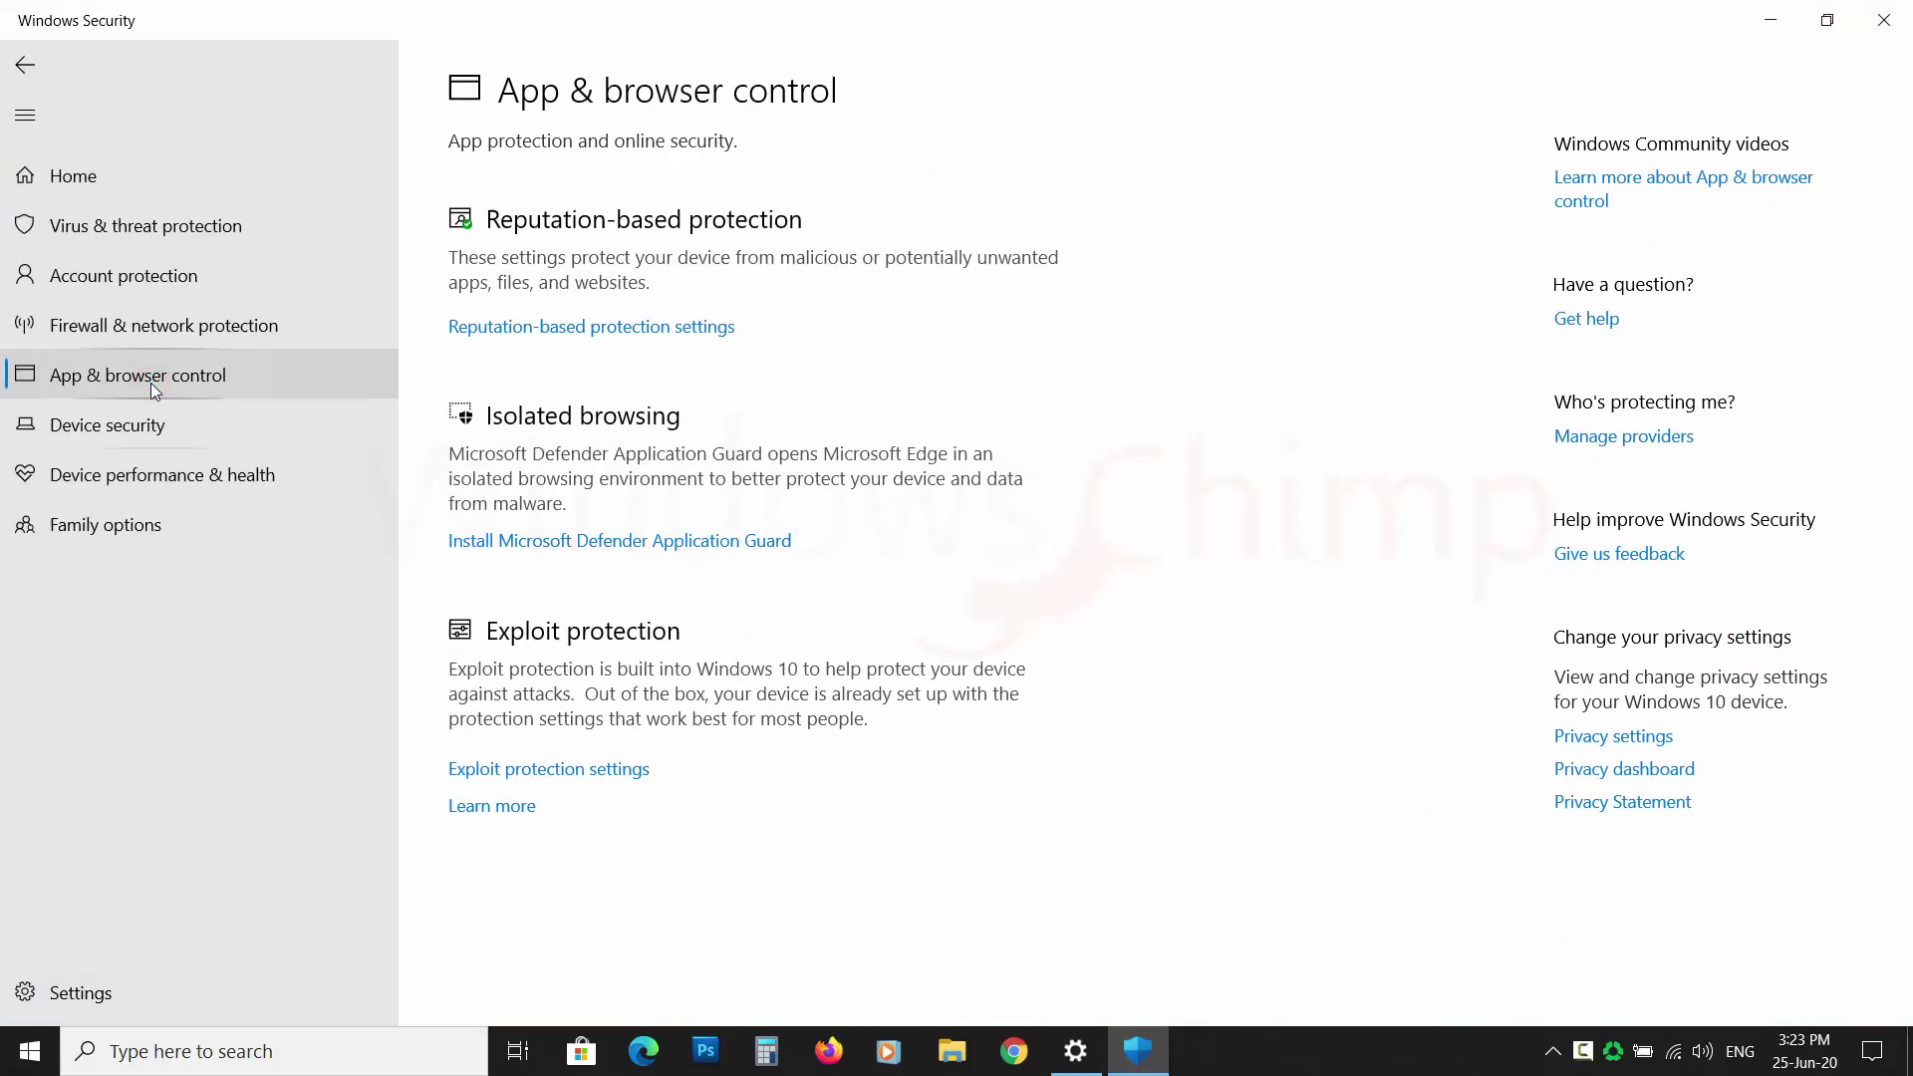
# - Open Reputation-based protection settings and scroll through its SmartScreen toggles
pyautogui.click(620, 329)
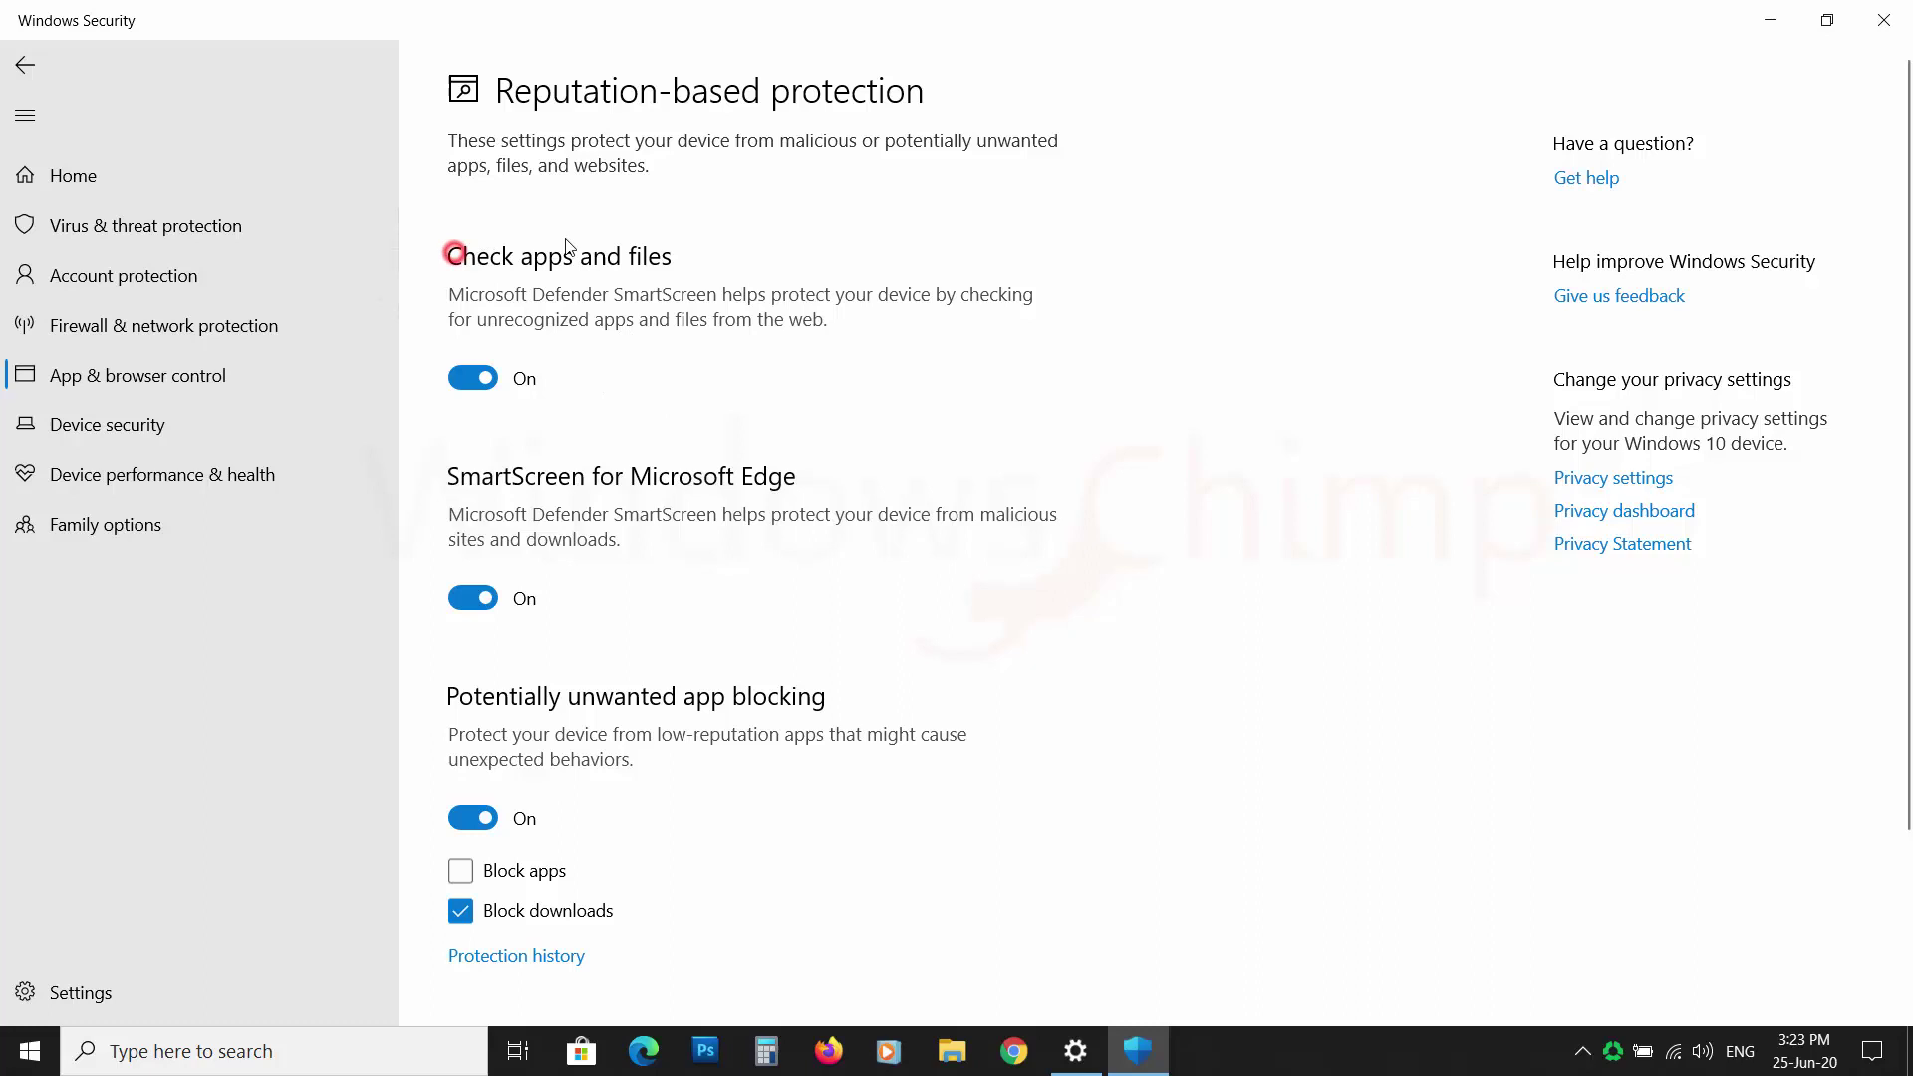
pyautogui.scroll(-3, 696, 299)
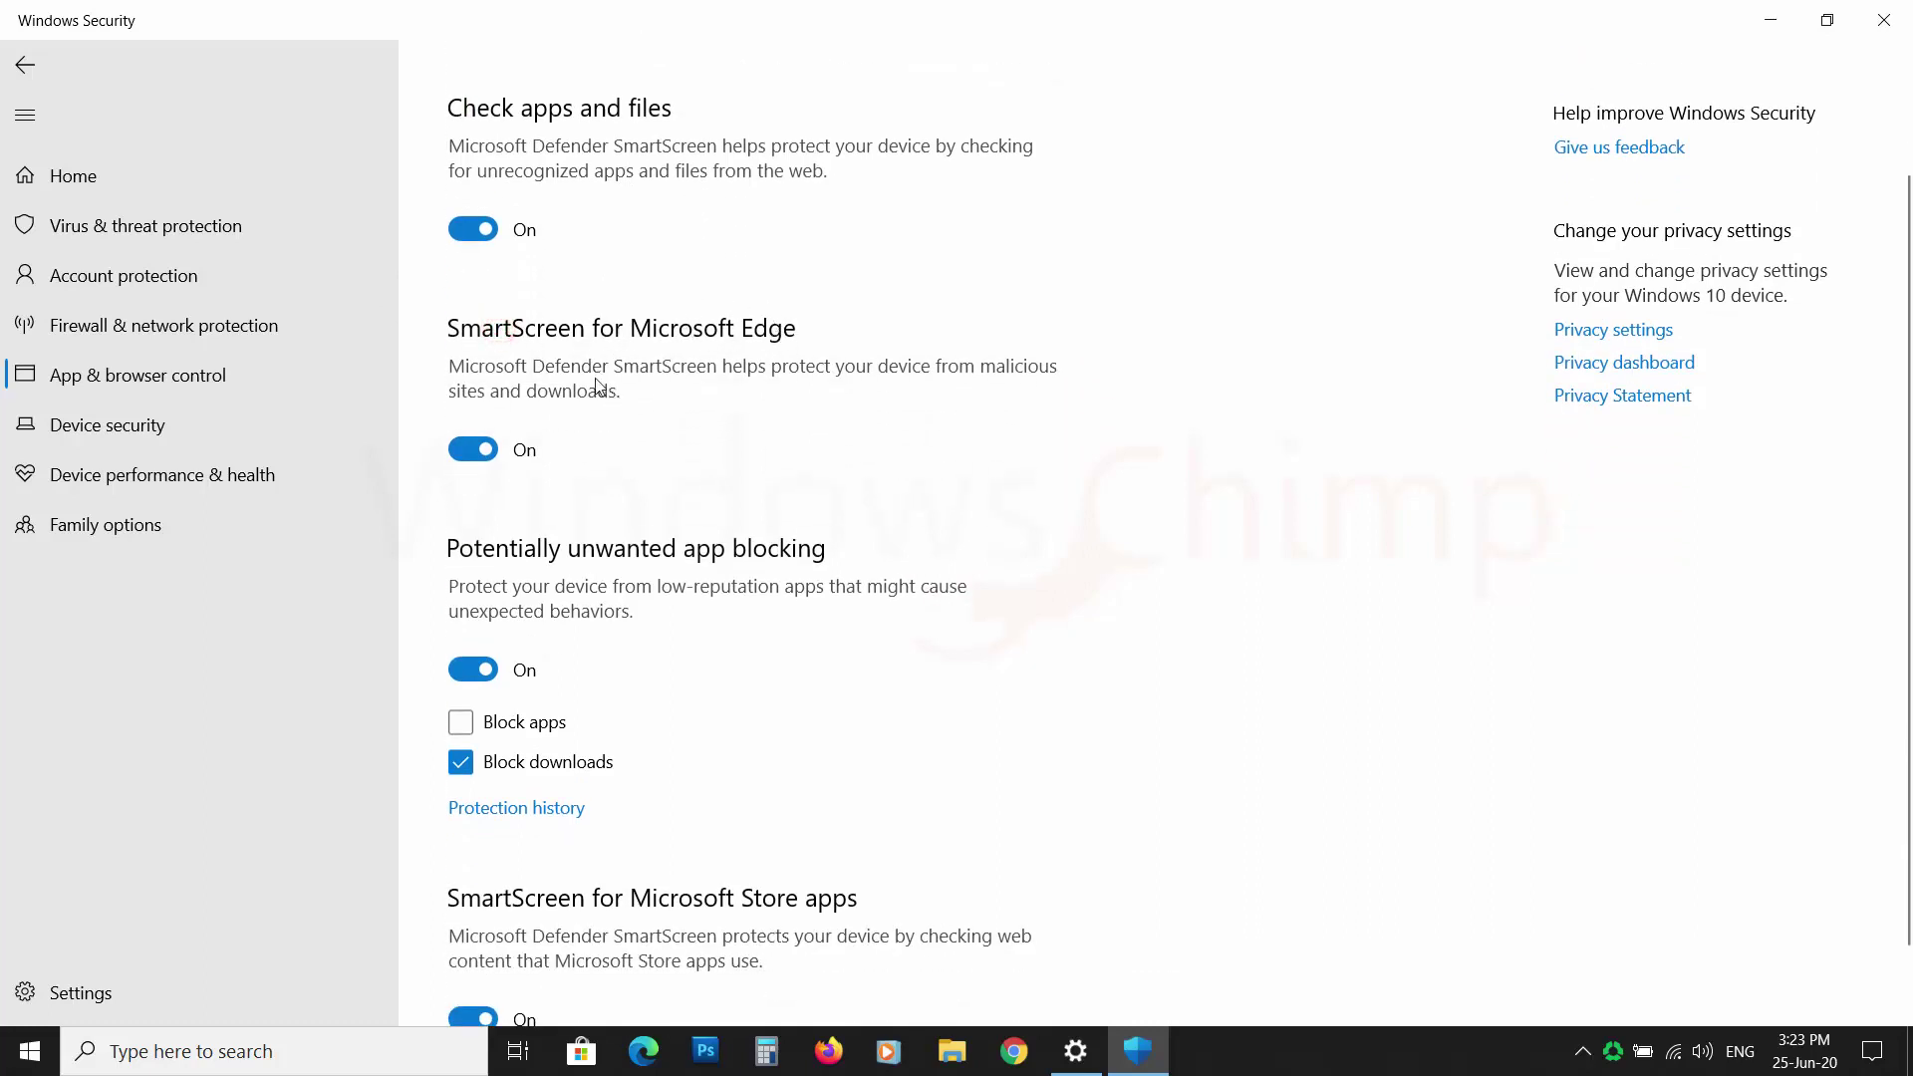
pyautogui.scroll(-1, 697, 406)
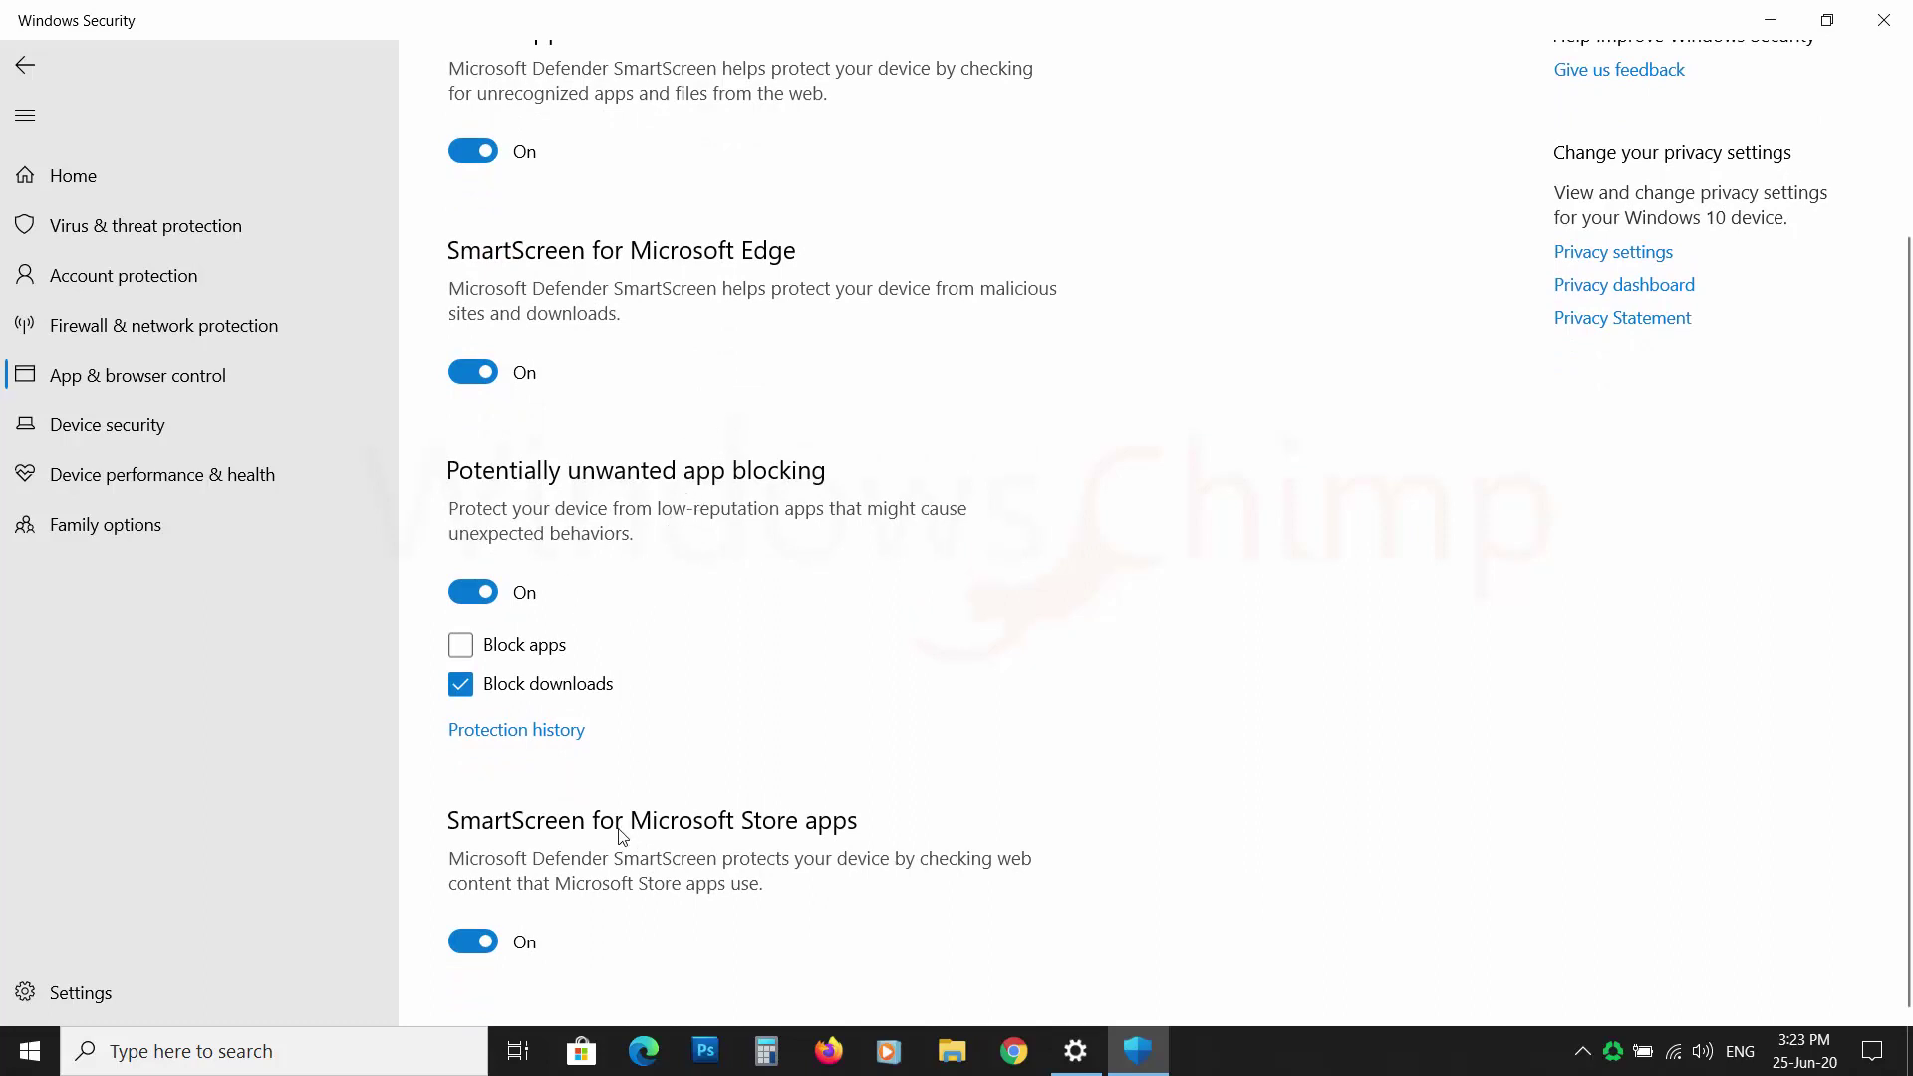
pyautogui.scroll(3, 883, 676)
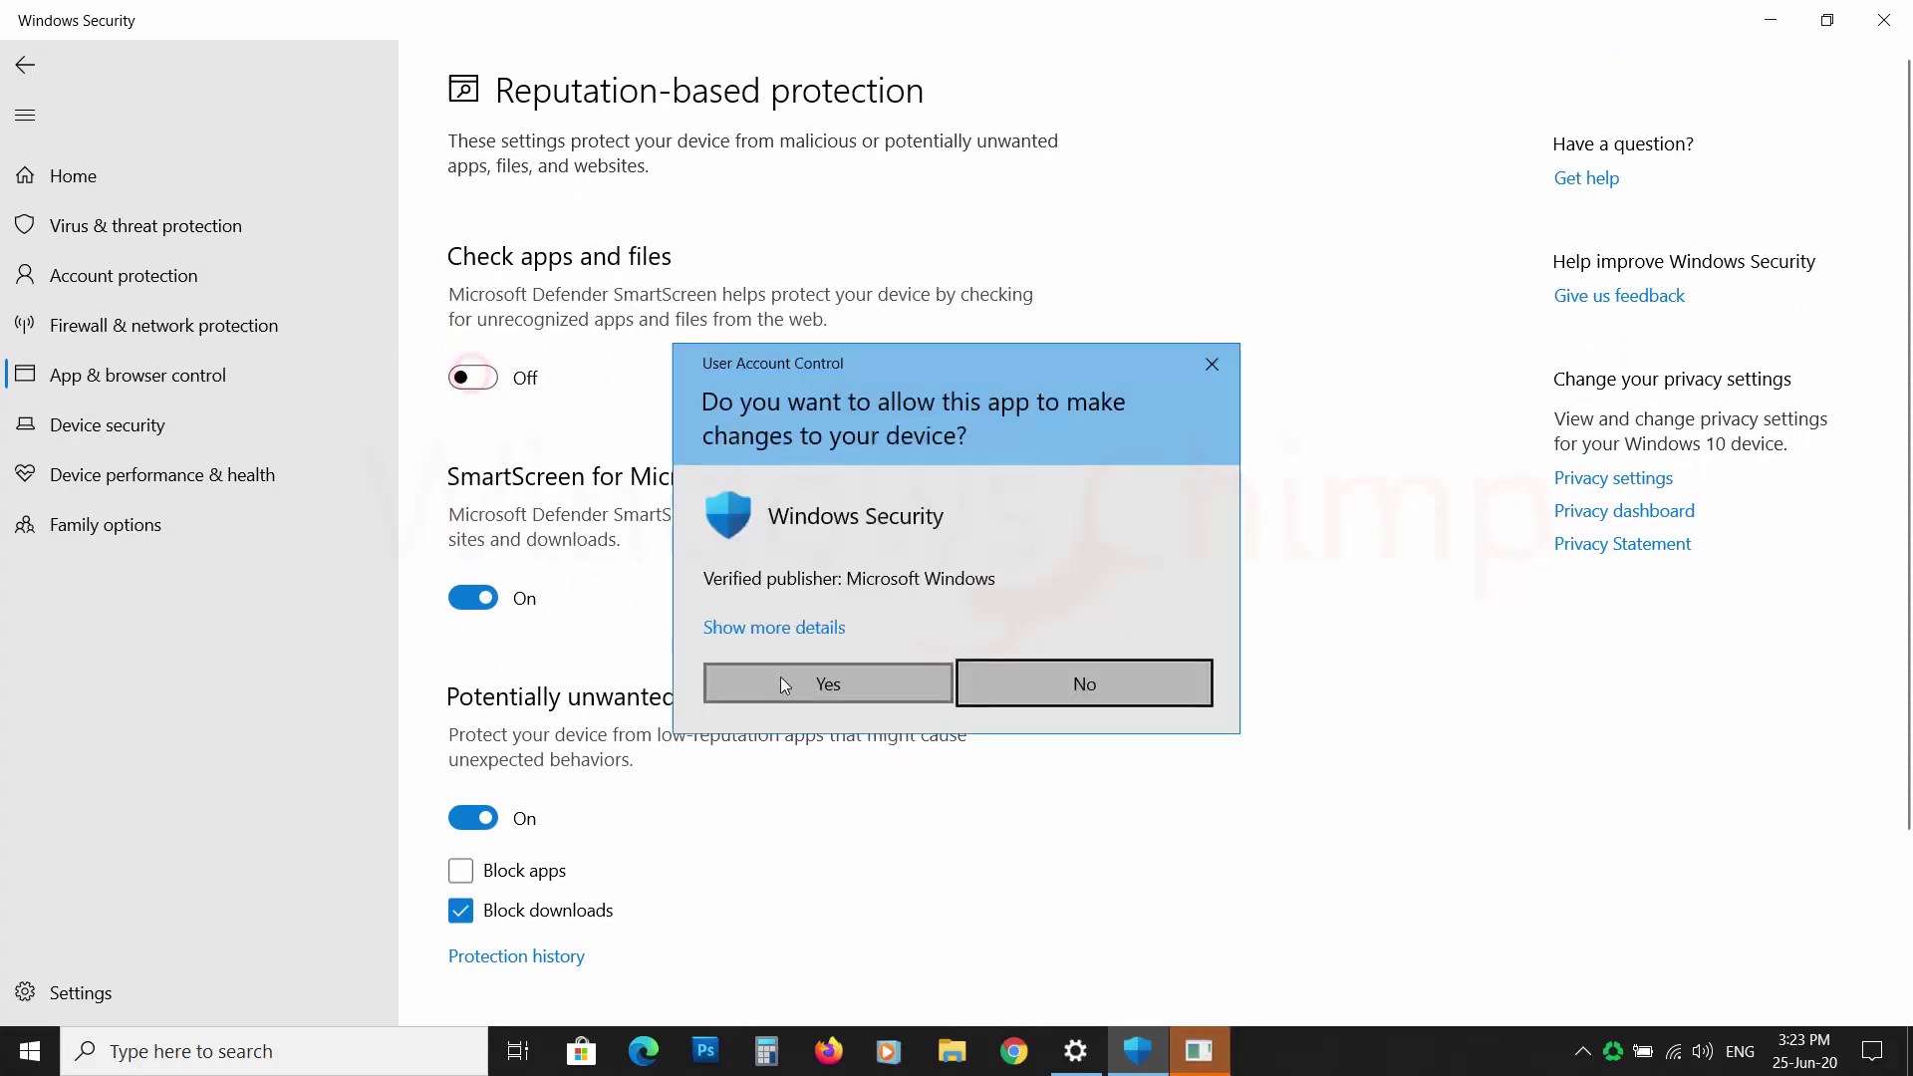
# - Turn off Check apps and files, SmartScreen for Microsoft Edge, and SmartScreen for Microsoft Store apps
pyautogui.click(794, 682)
pyautogui.click(469, 624)
pyautogui.scroll(-3, 469, 841)
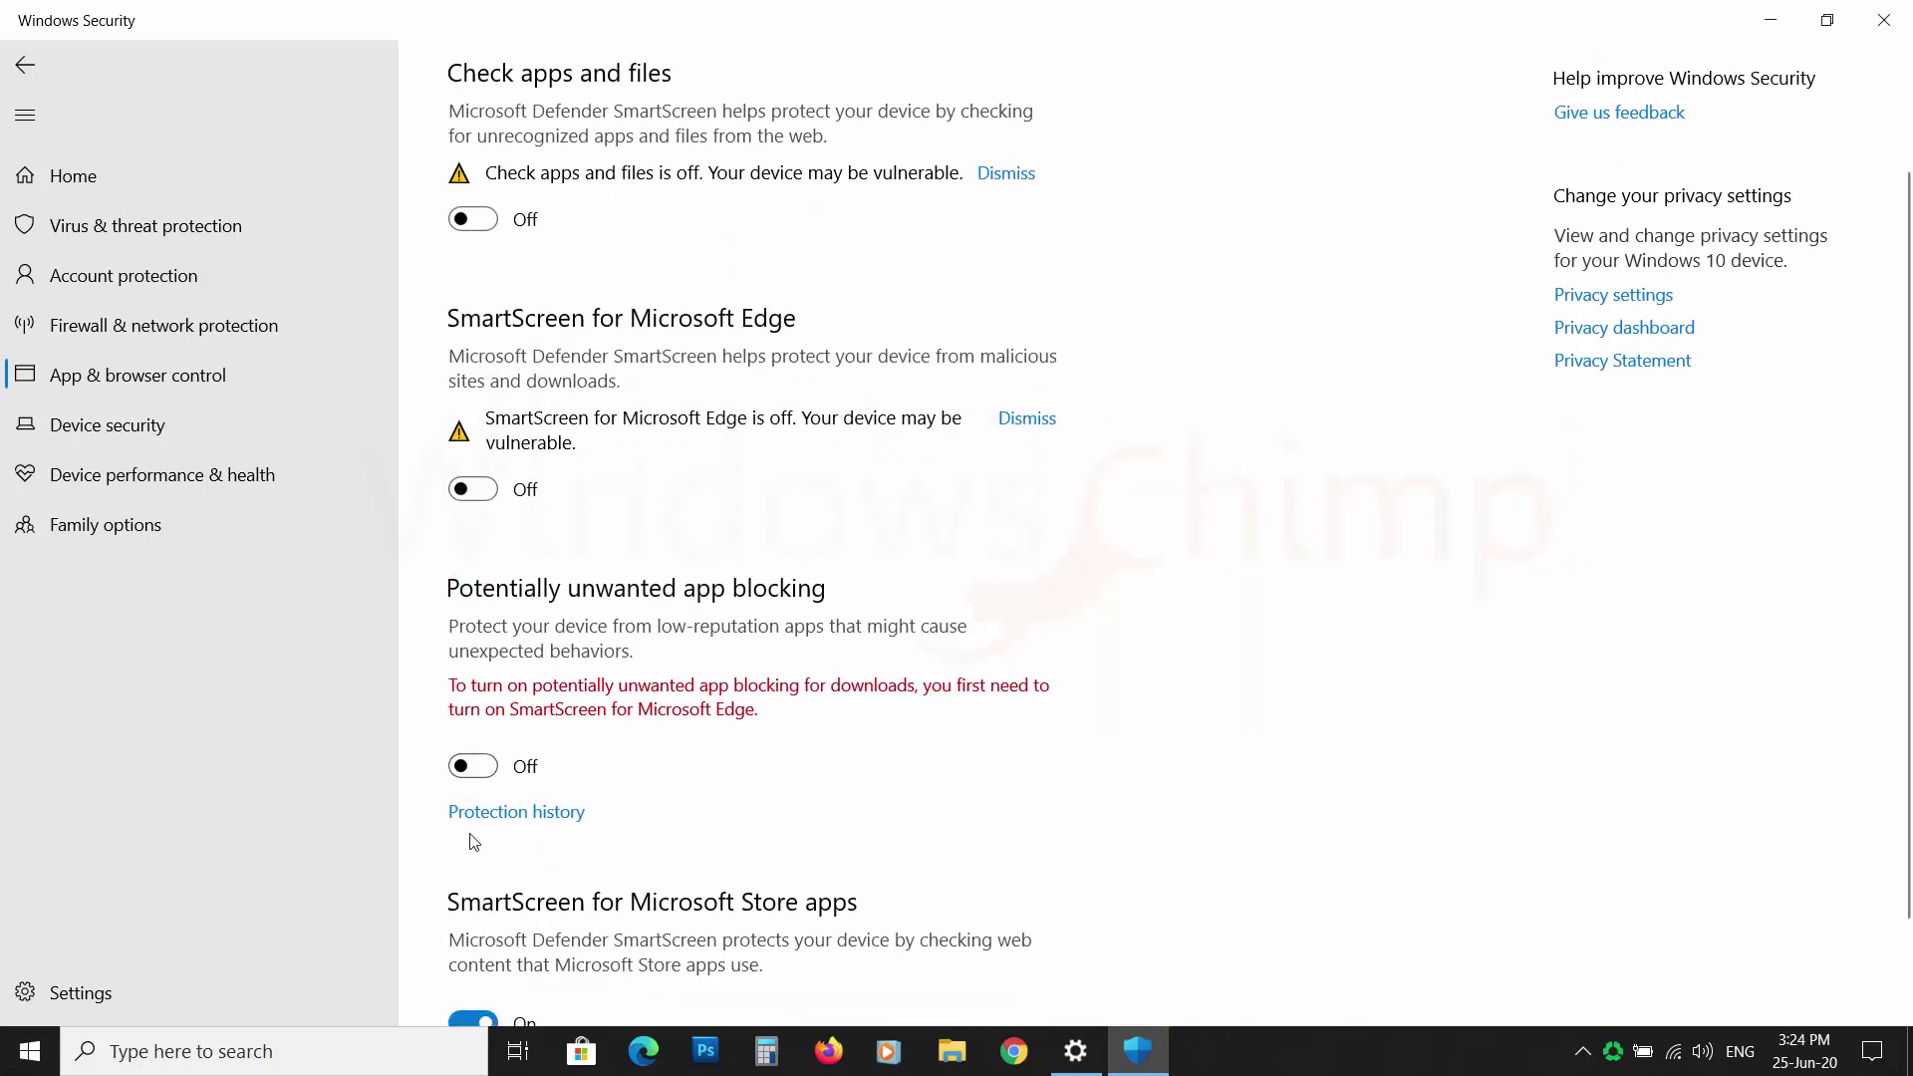
pyautogui.click(472, 940)
pyautogui.scroll(-1, 616, 946)
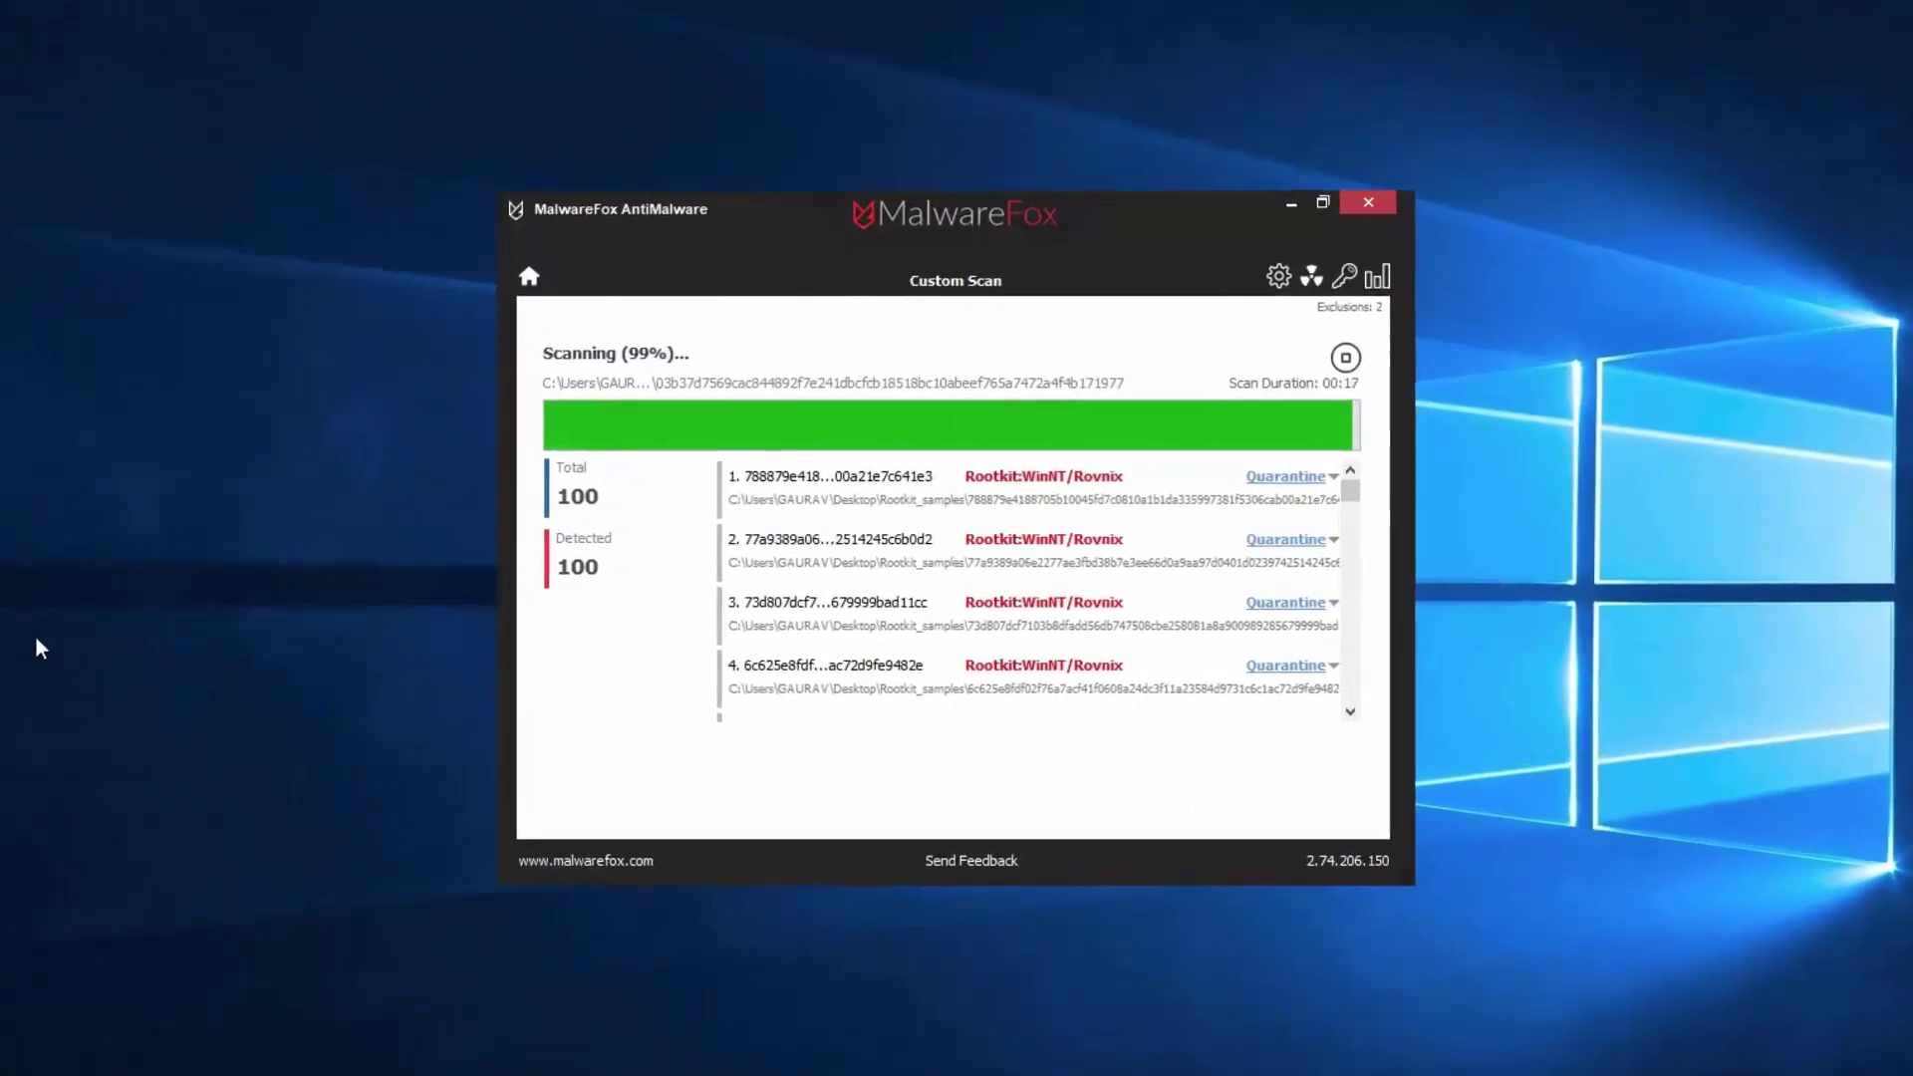
# - Apply the Quarantine actions to the 100 harmful objects MalwareFox detected
pyautogui.scroll(-10, 1349, 712)
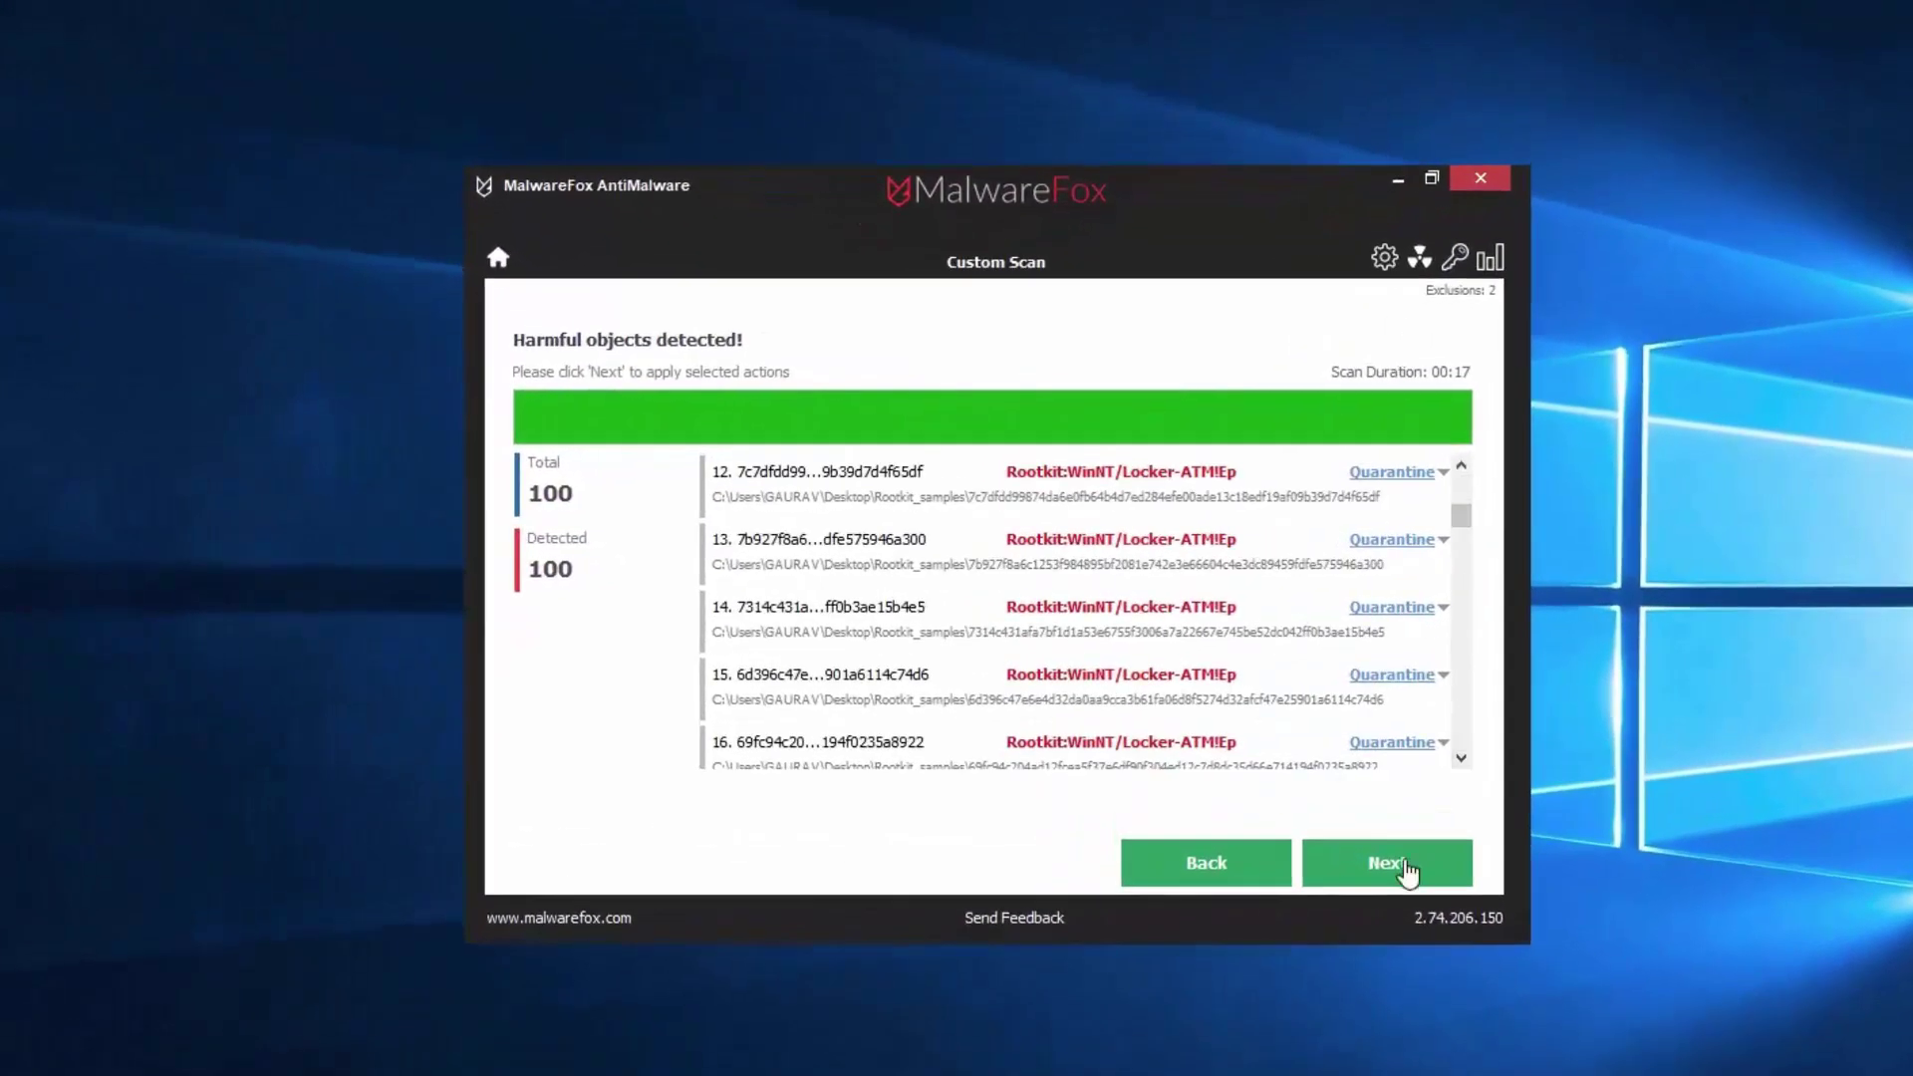
pyautogui.click(1405, 867)
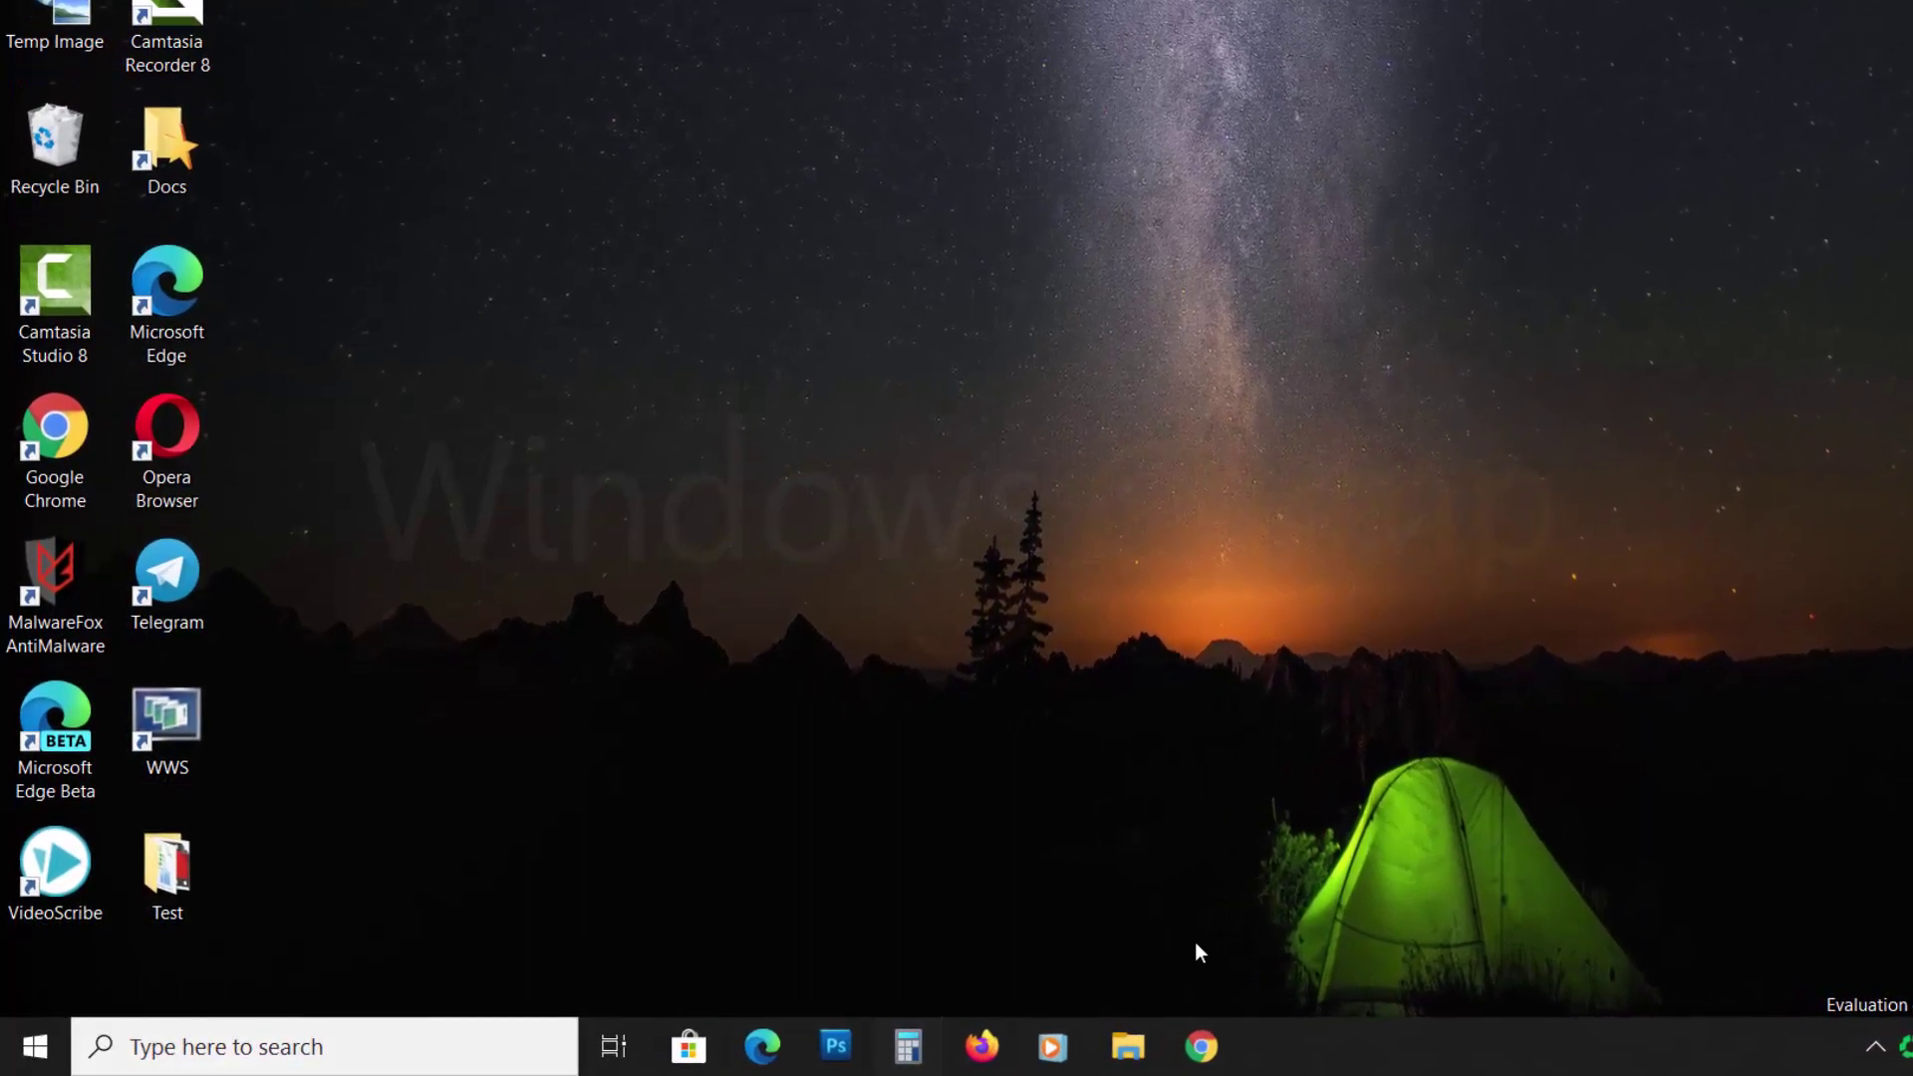
# - Launch the editor via a search for 'edit group policy', then centre and widen its window
pyautogui.click(456, 1060)
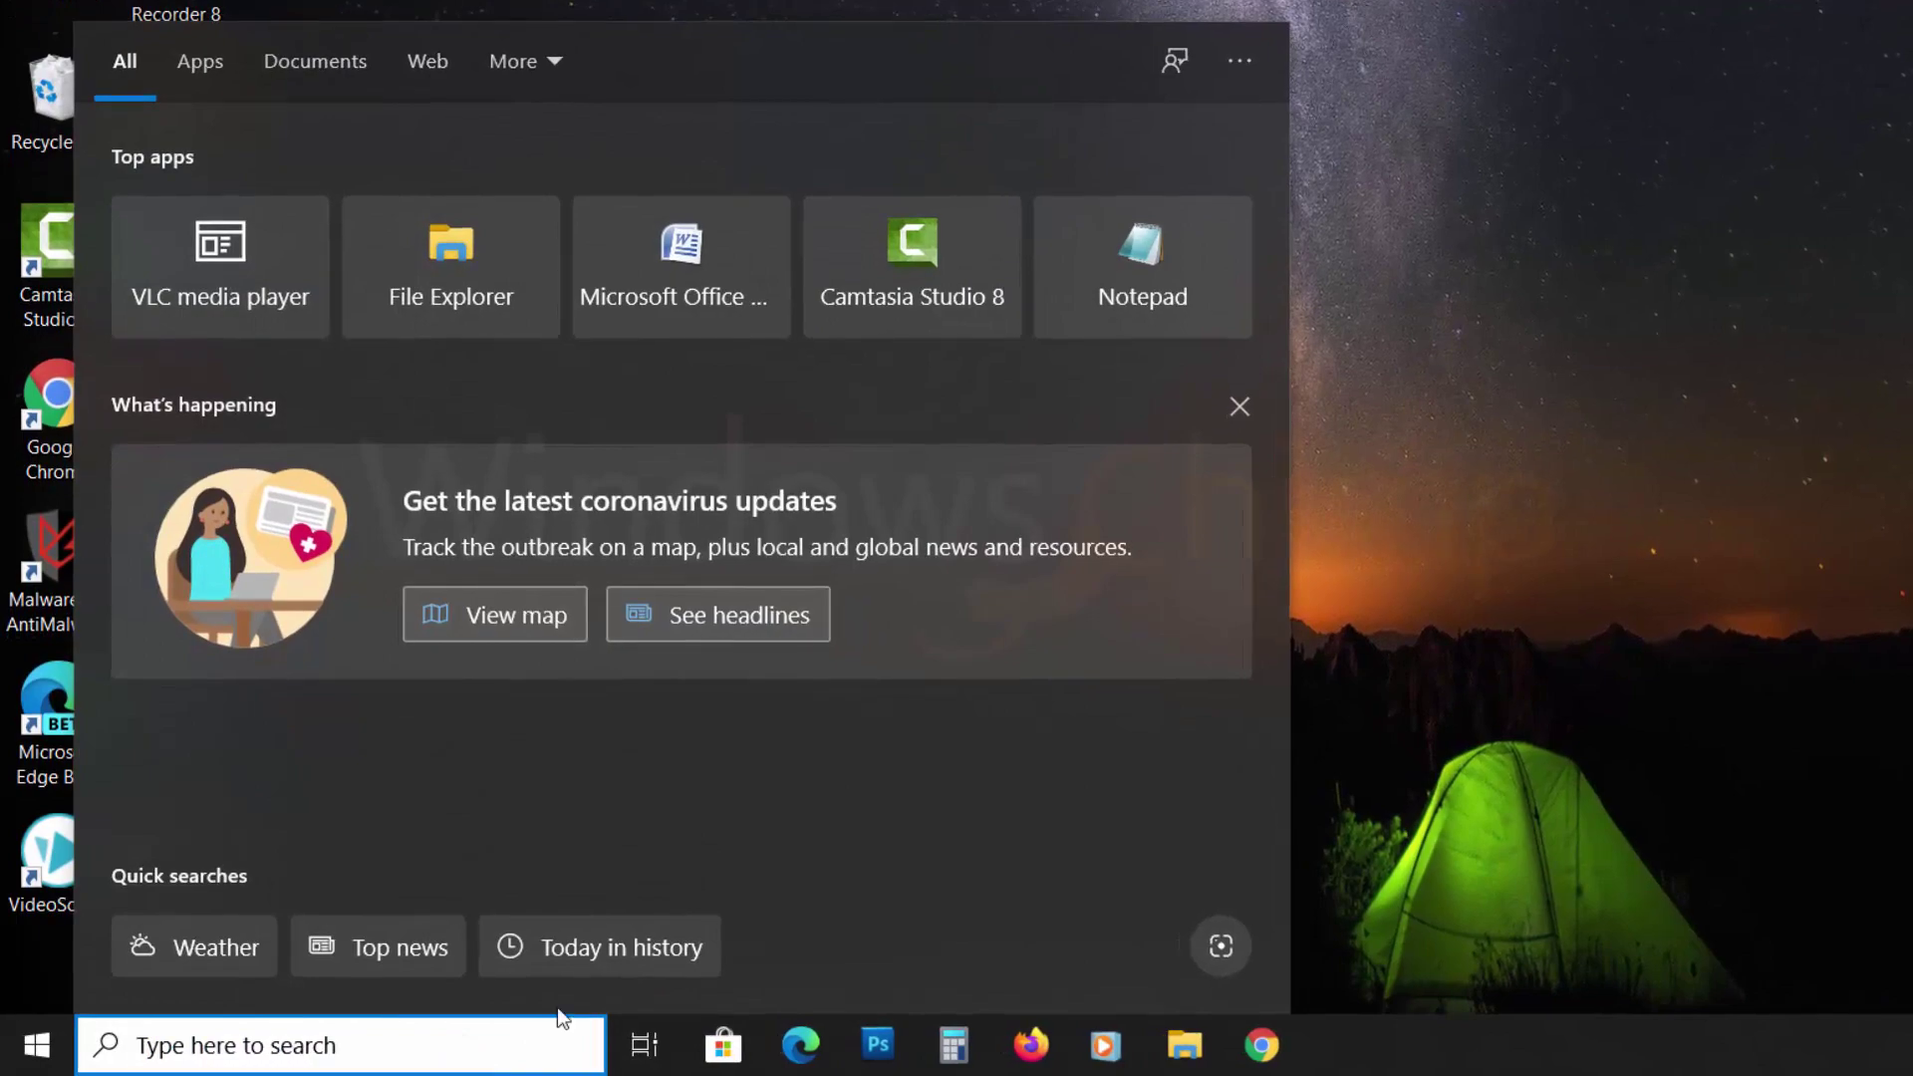
pyautogui.write('edit group polic')
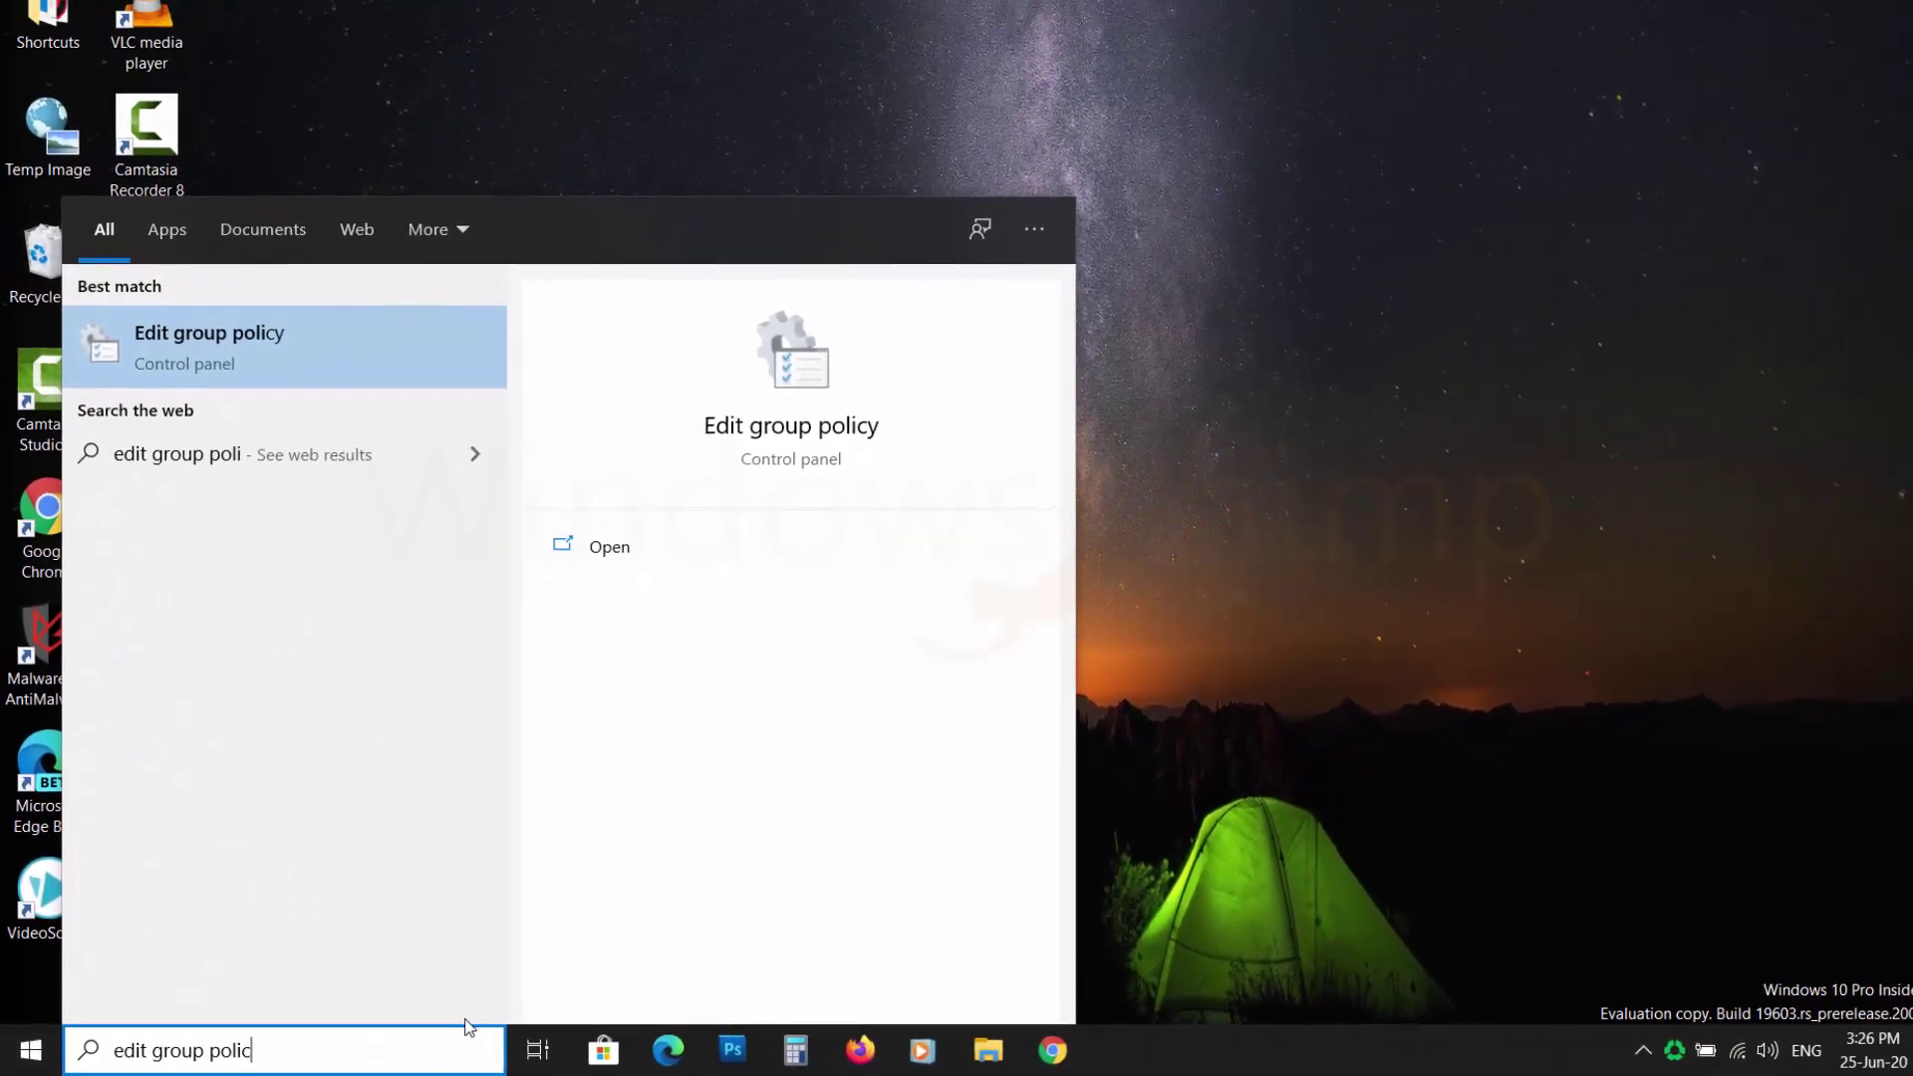
pyautogui.write('y')
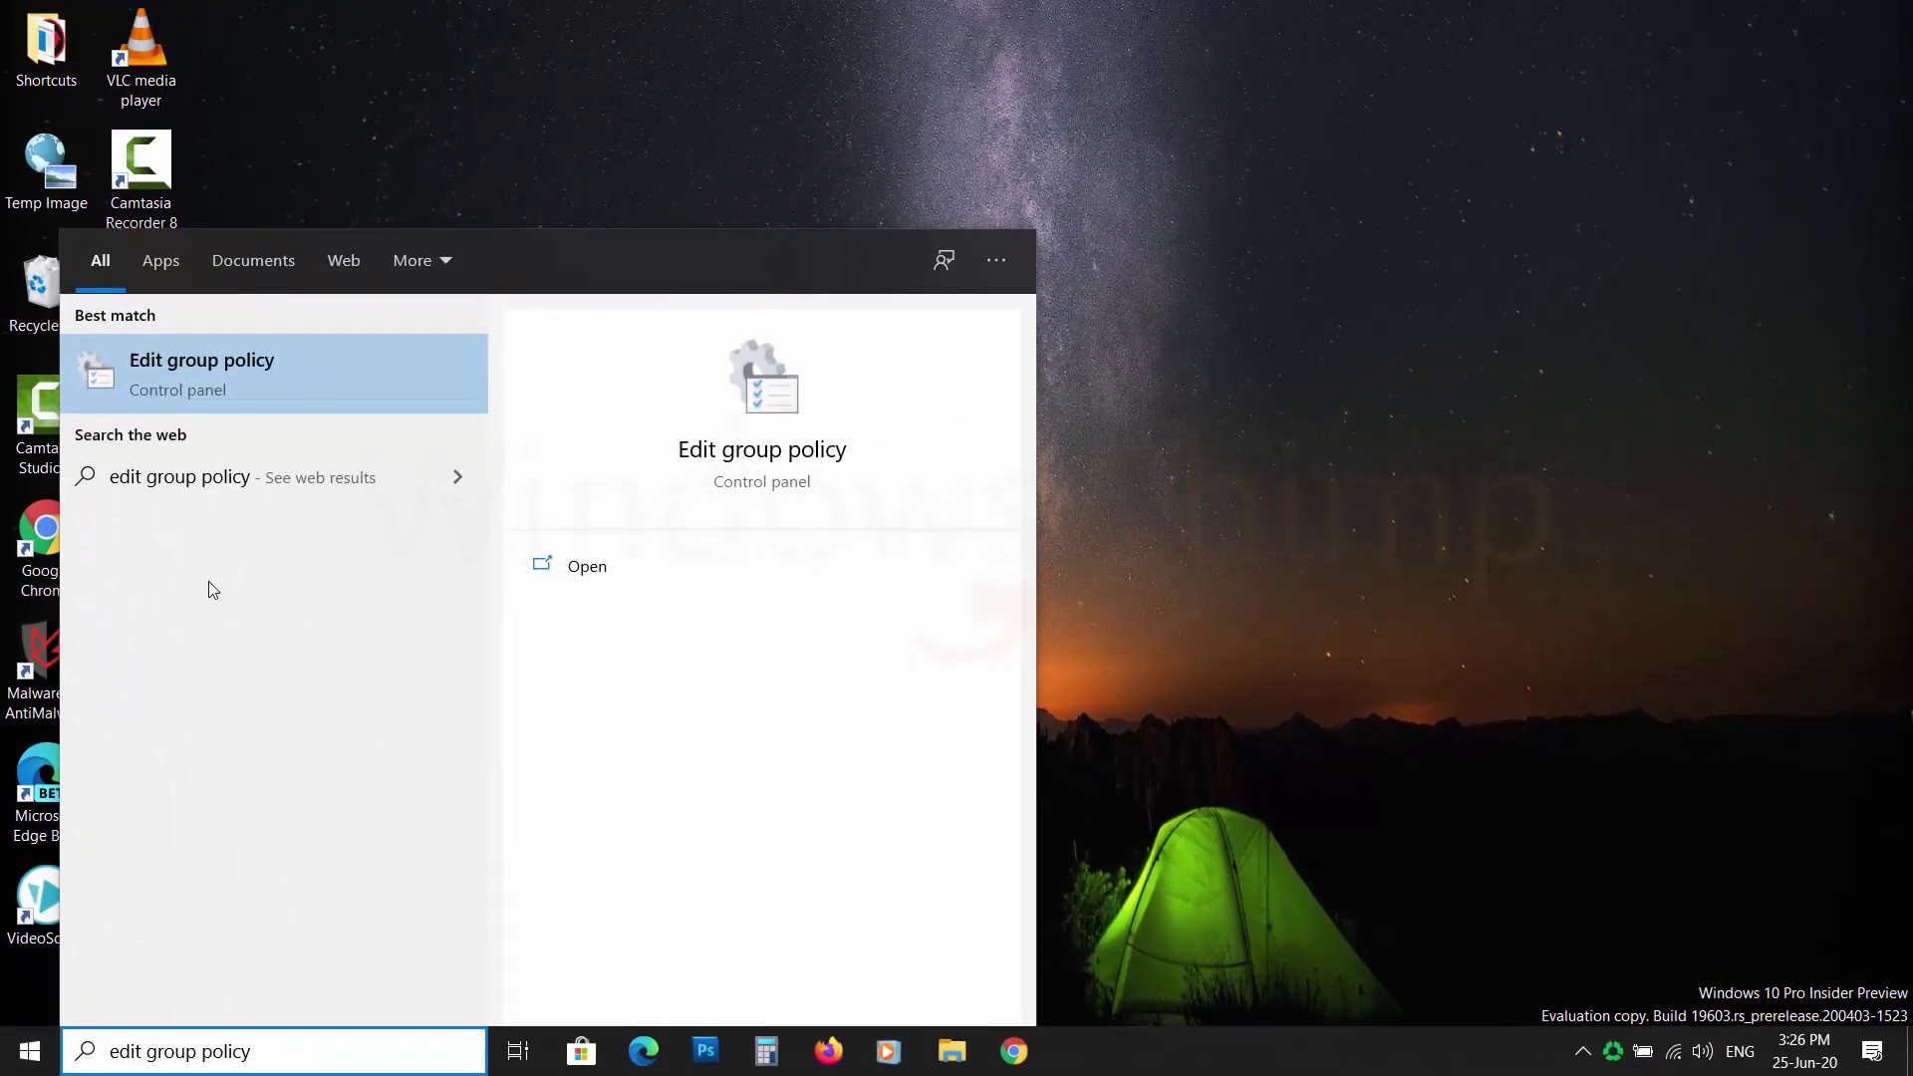
pyautogui.click(284, 381)
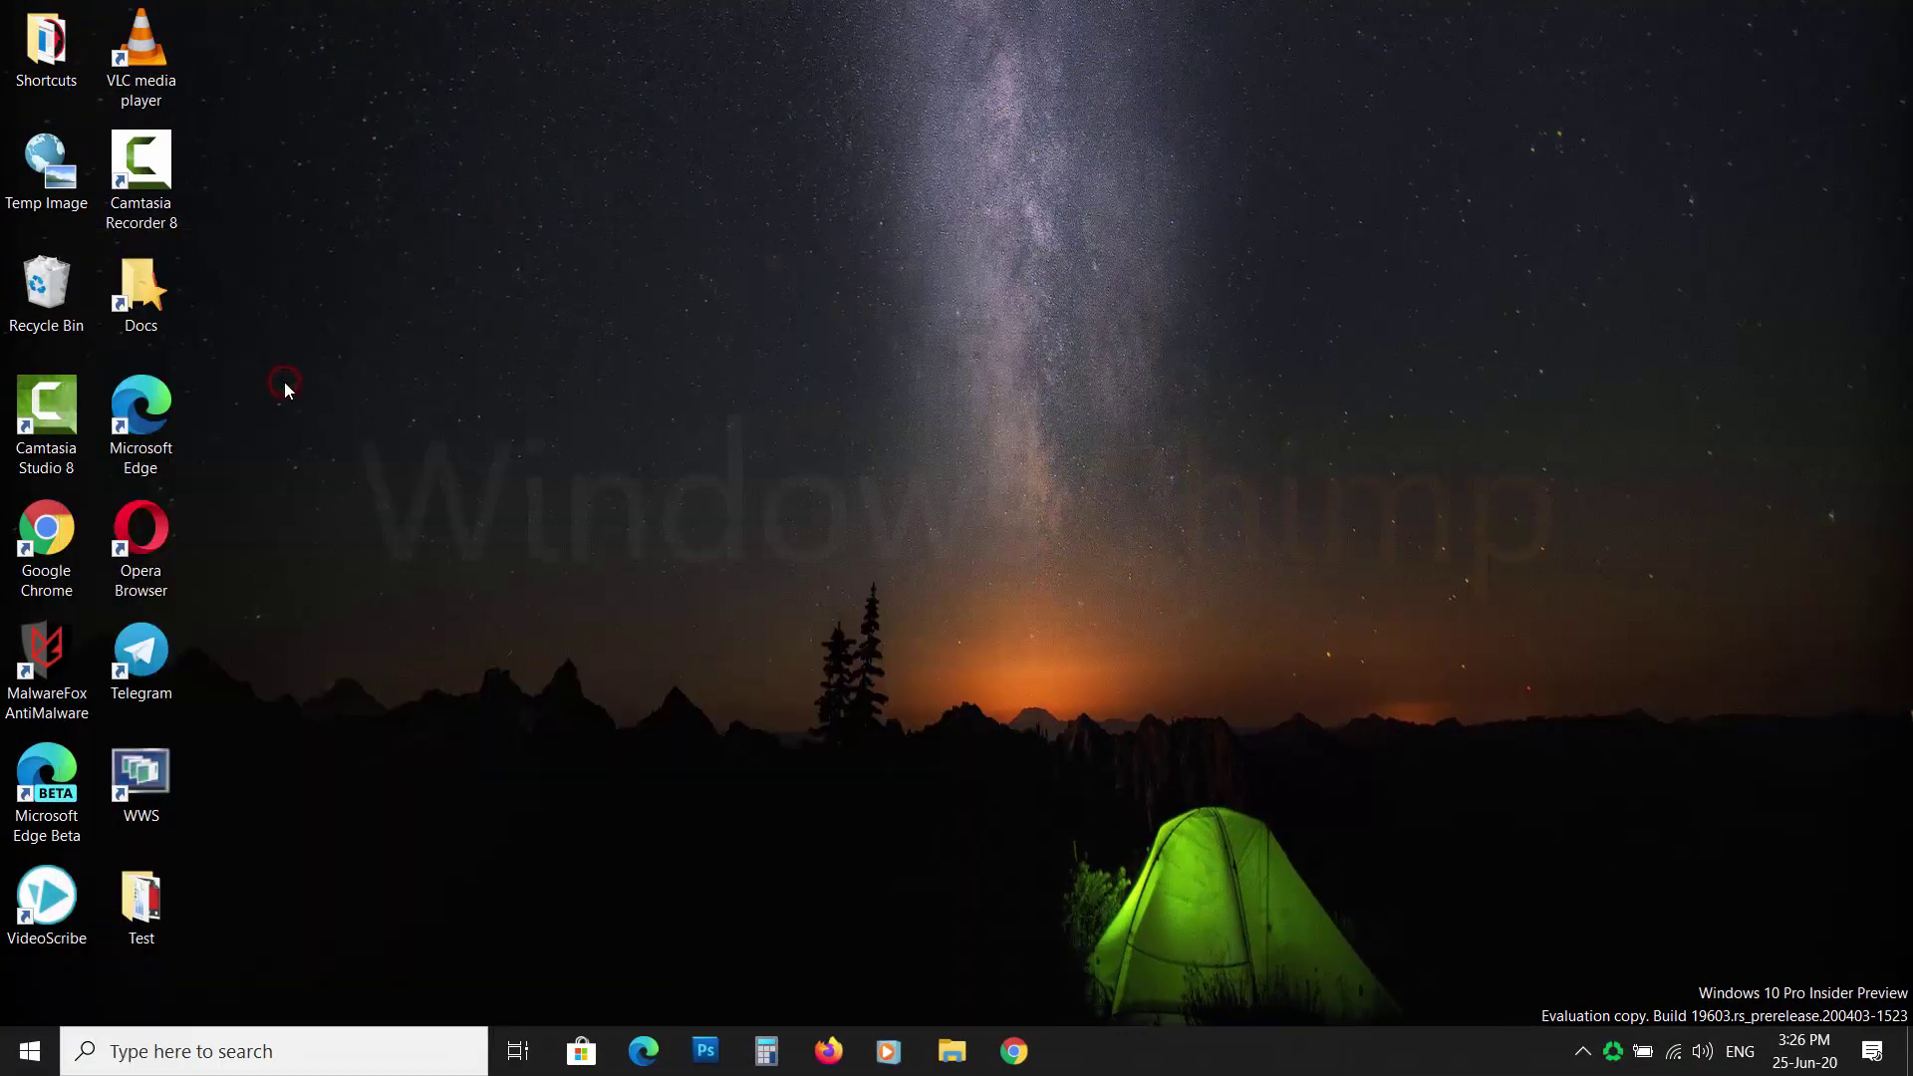
pyautogui.moveTo(711, 211); pyautogui.dragTo(965, 123)
pyautogui.moveTo(1389, 417); pyautogui.dragTo(1641, 417)
# - Expand Computer Configuration > Administrative Templates > Windows Components in the policy tree
pyautogui.moveTo(655, 578); pyautogui.dragTo(784, 579)
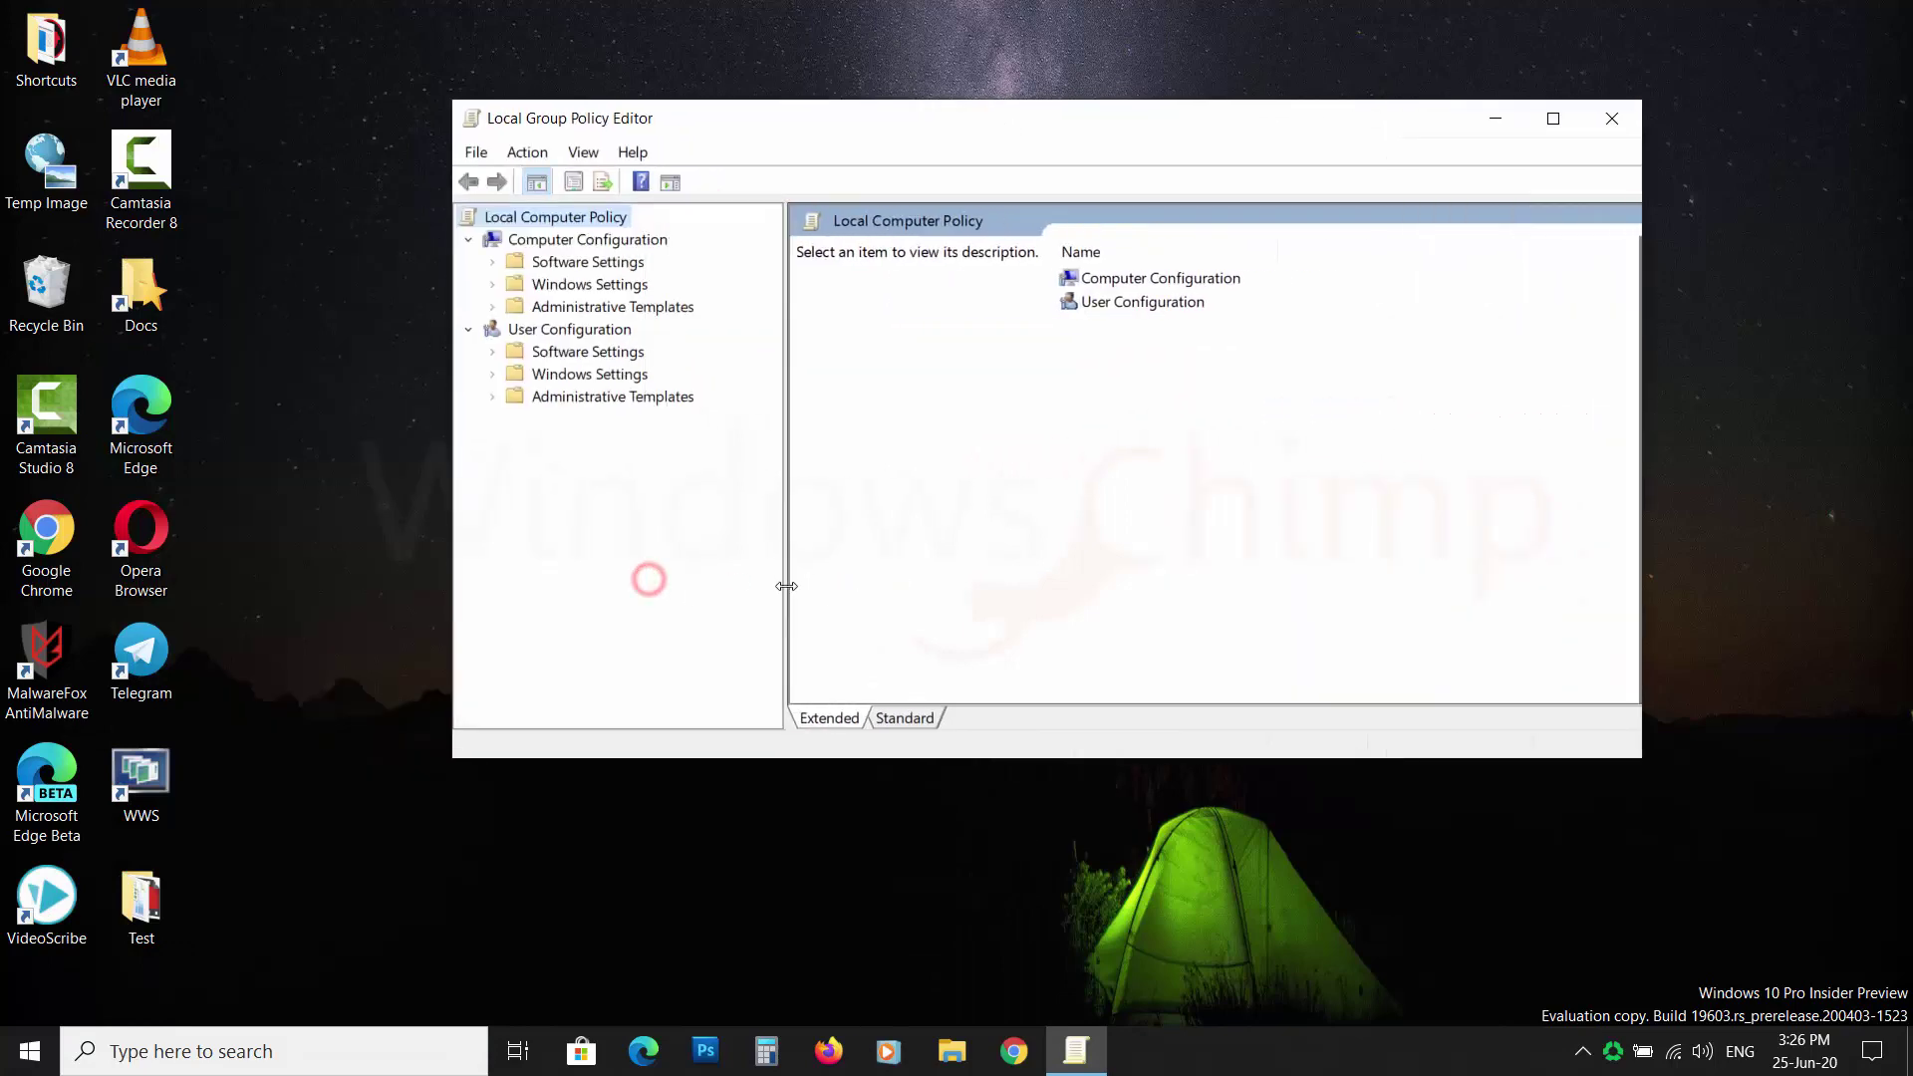
pyautogui.click(540, 241)
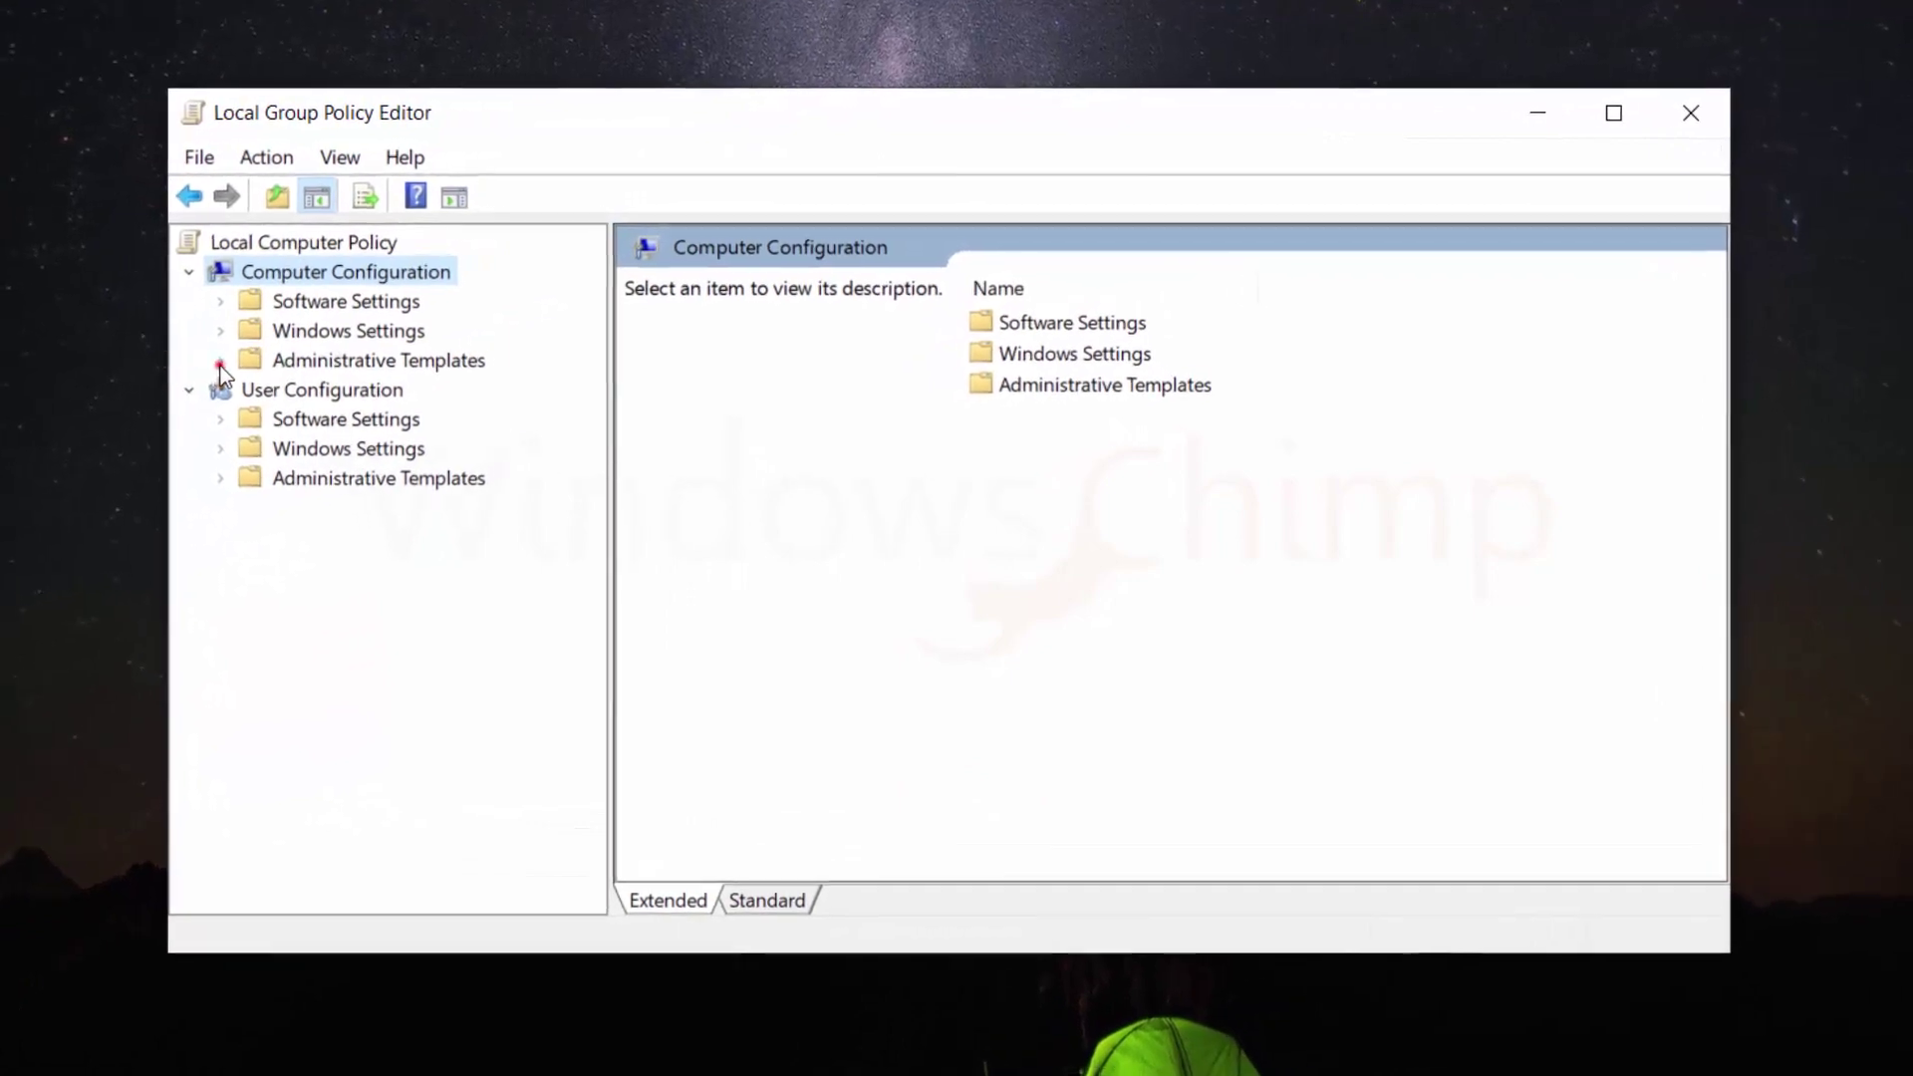
pyautogui.click(221, 361)
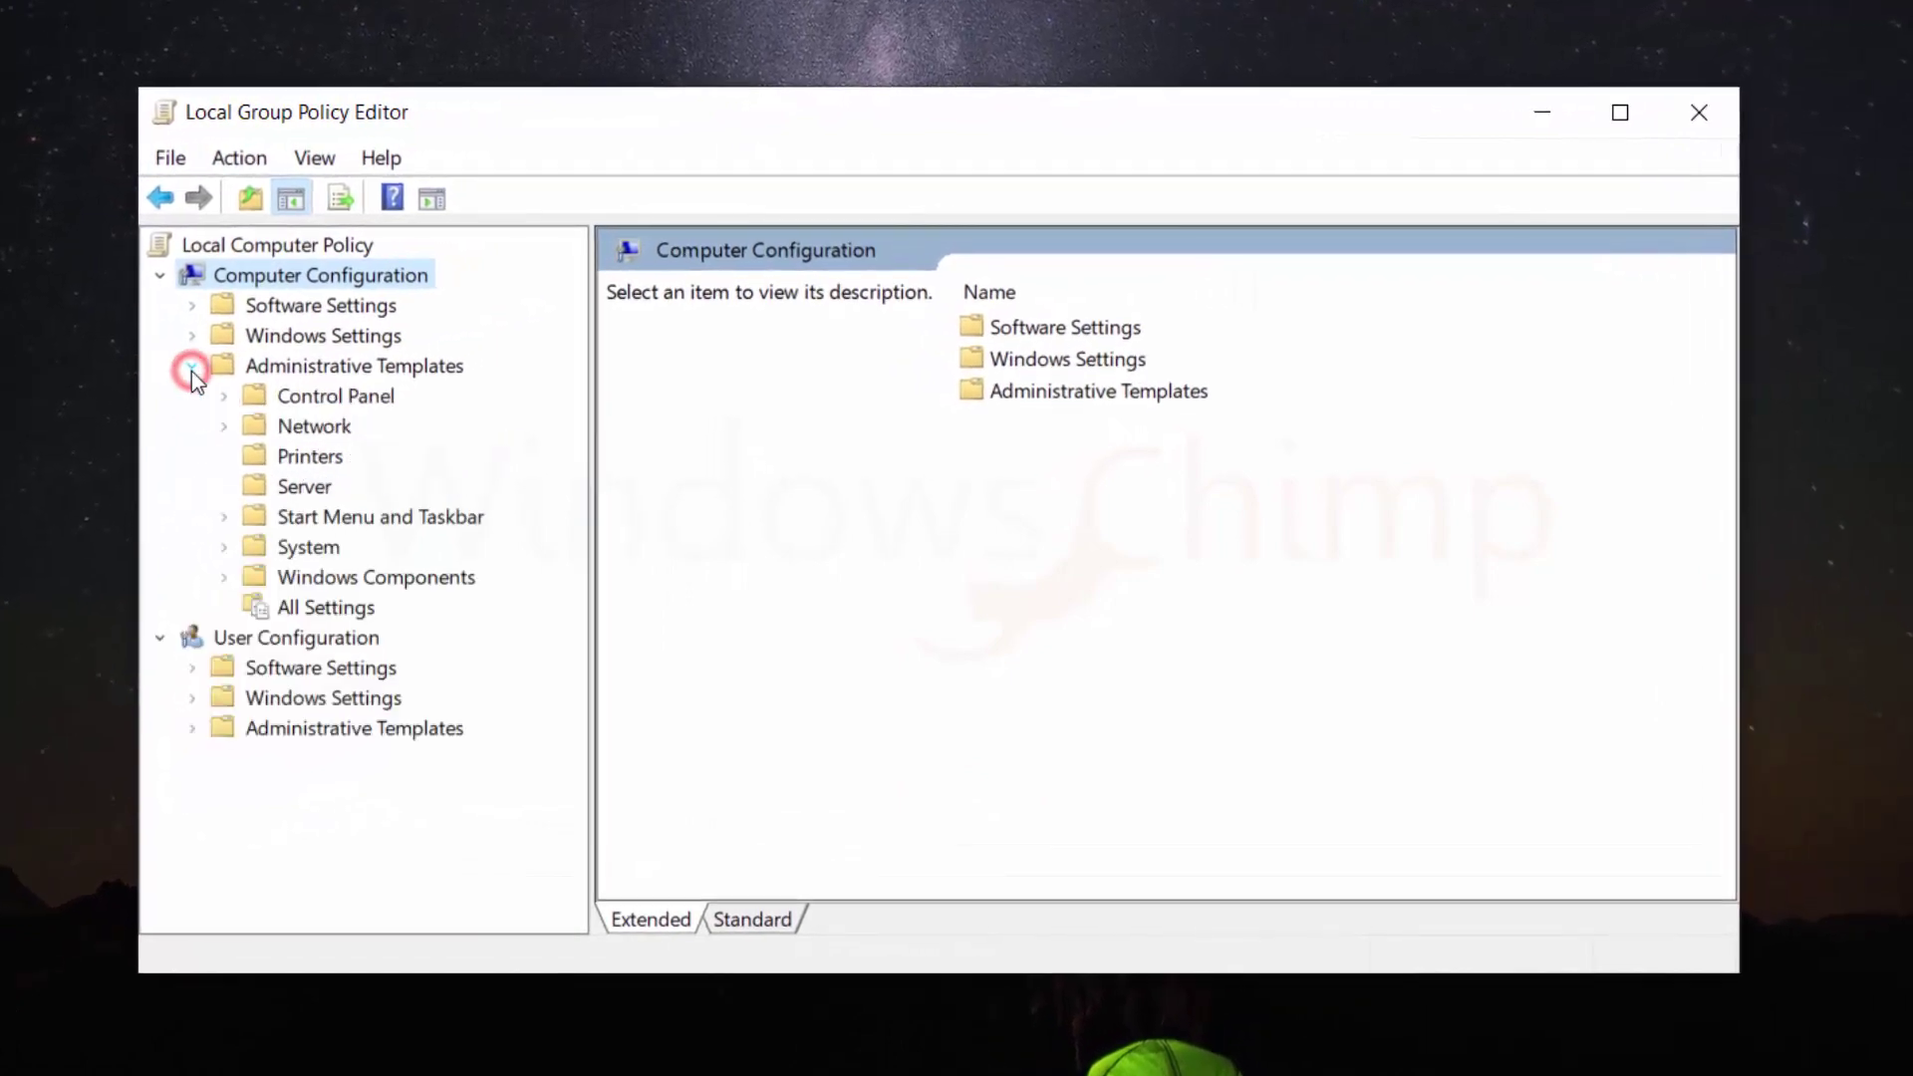
pyautogui.click(364, 367)
pyautogui.click(227, 580)
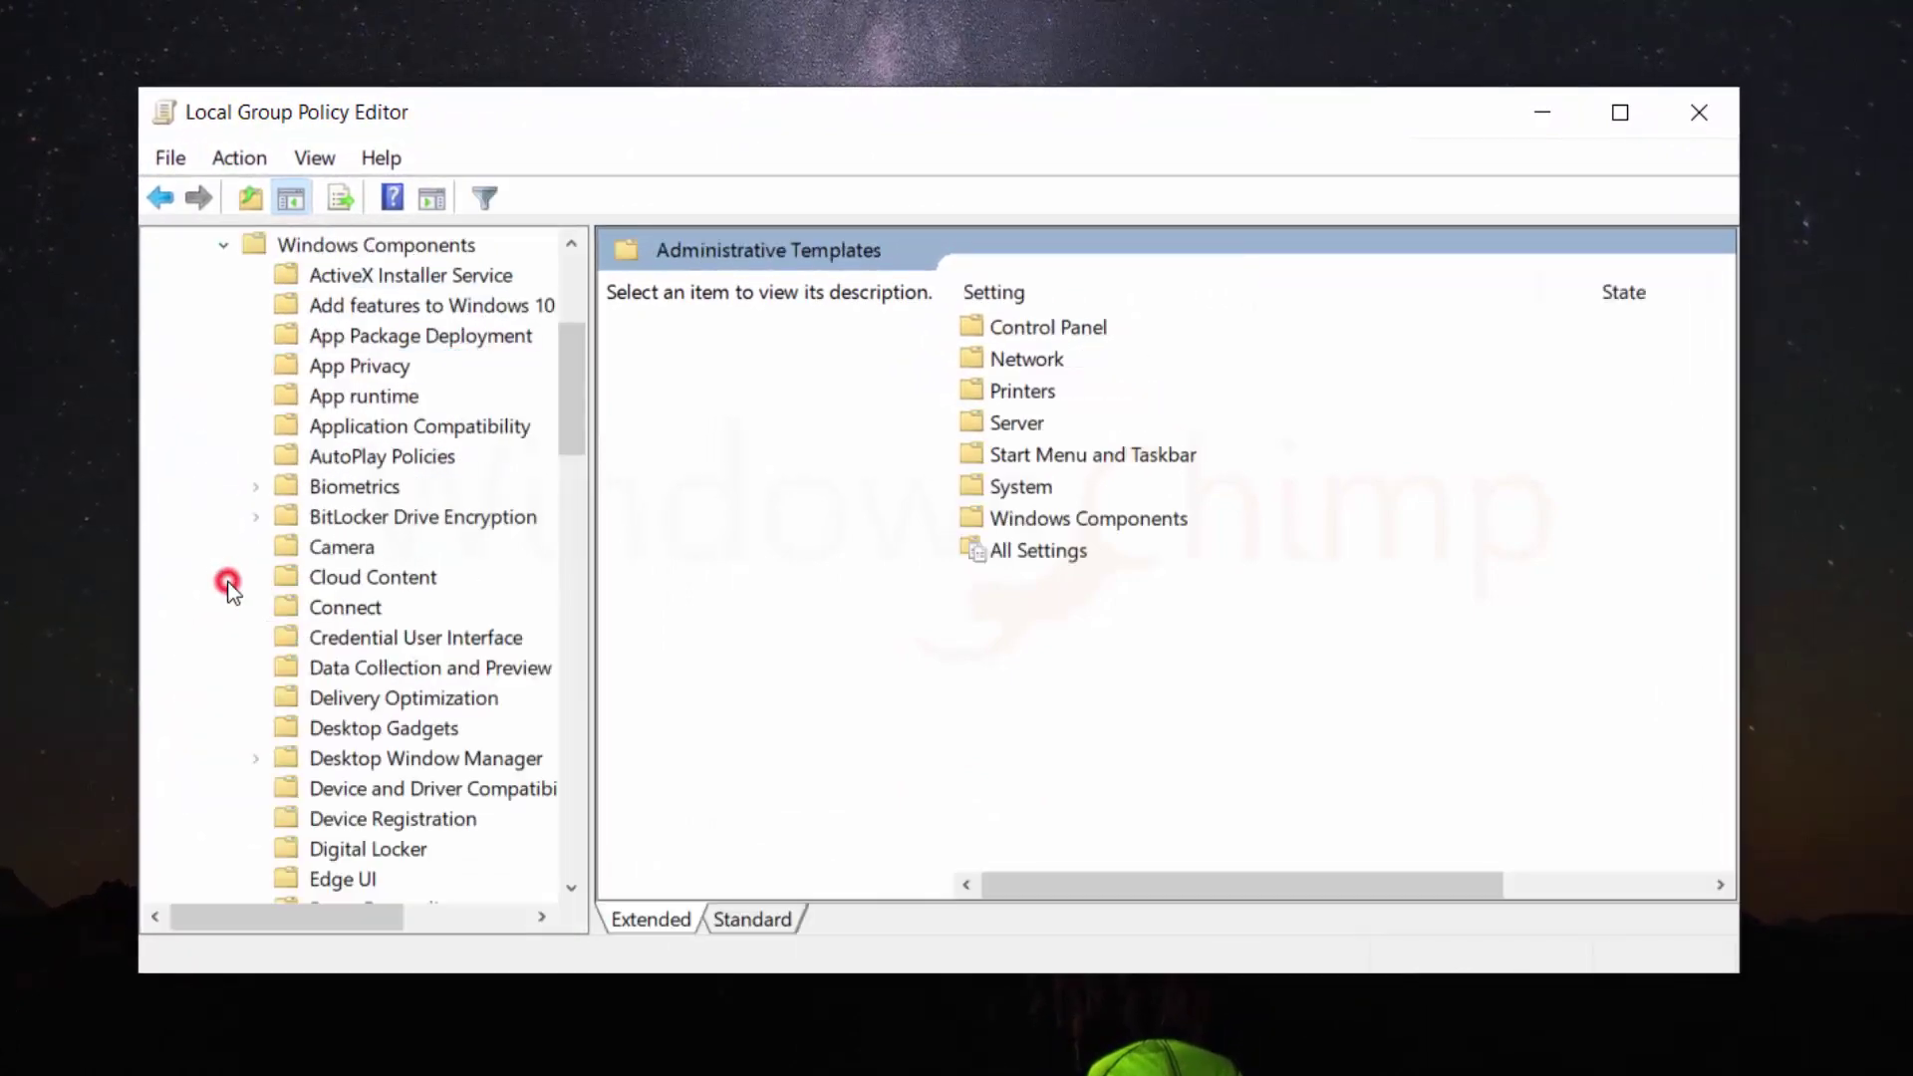
pyautogui.click(368, 244)
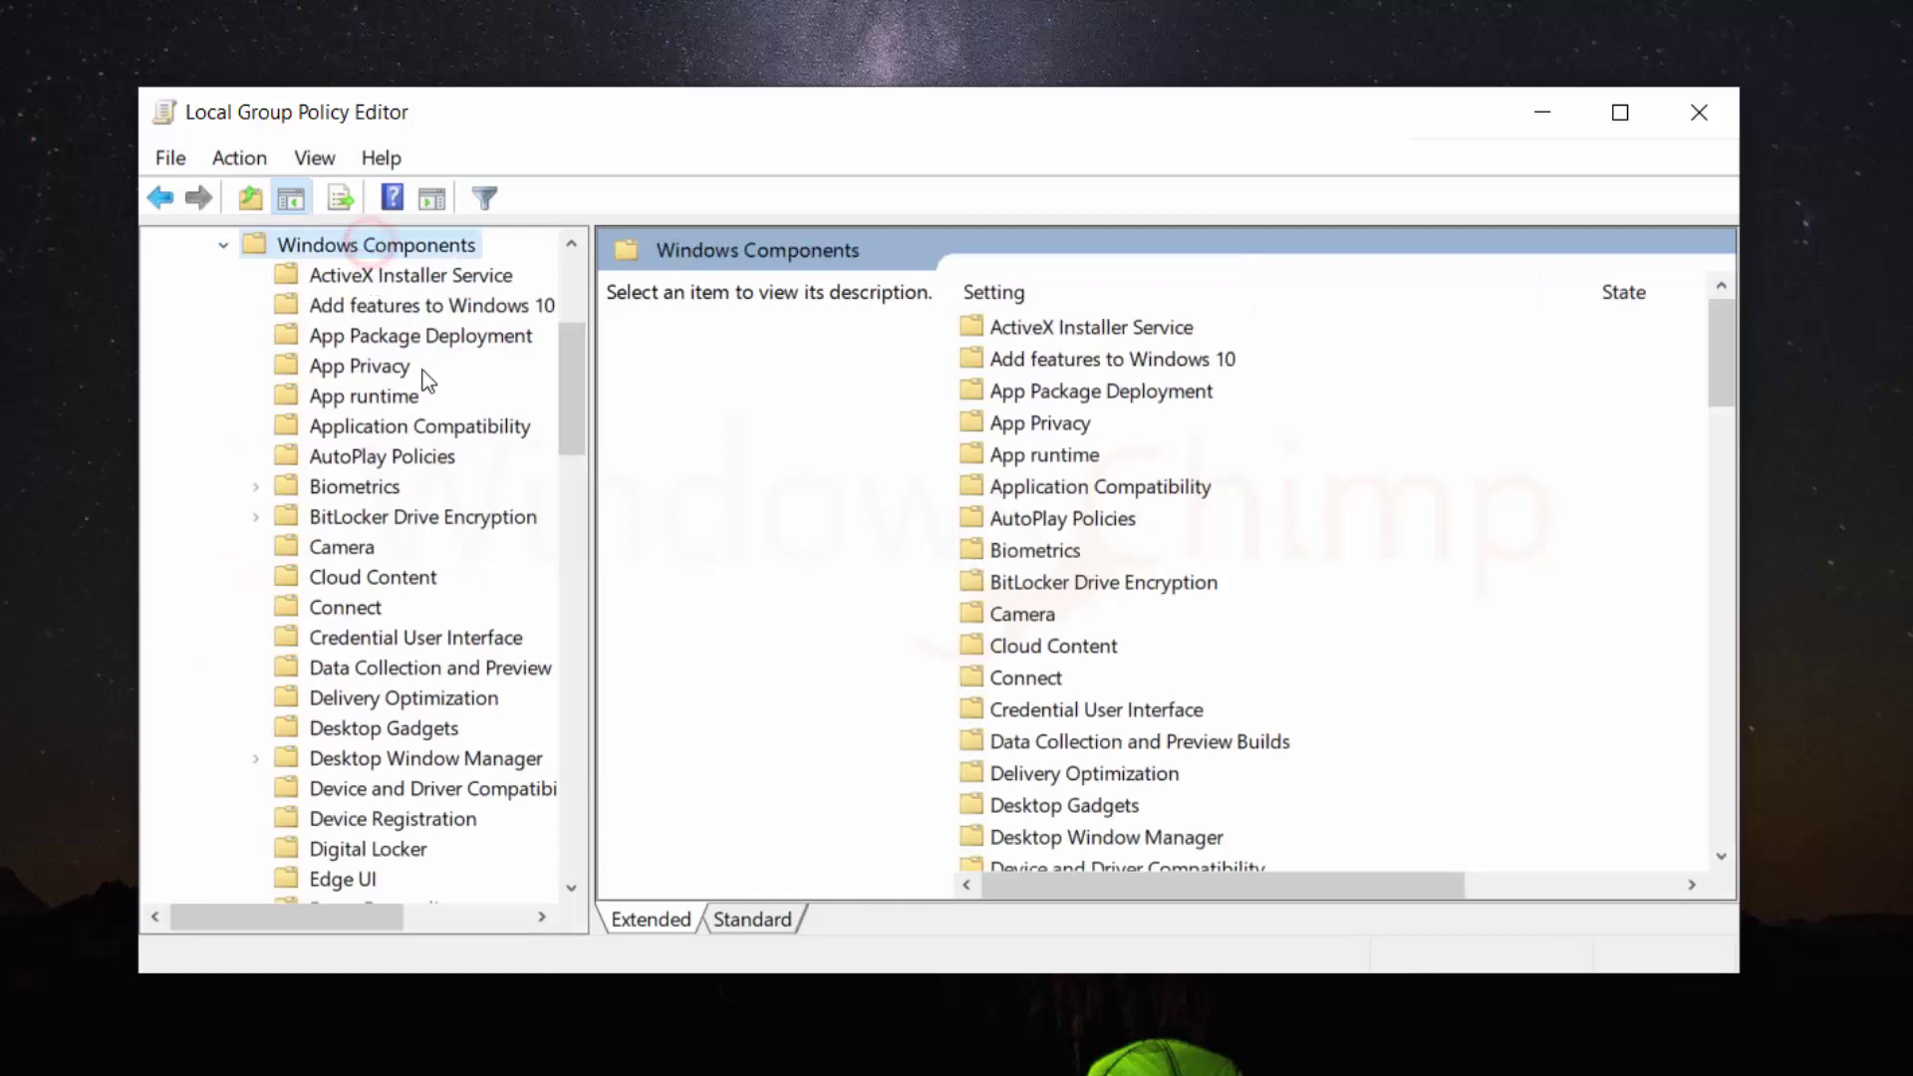
# - Expand Windows Defender SmartScreen and select its Explorer policy folder
pyautogui.scroll(-3, 441, 567)
pyautogui.scroll(-18, 441, 568)
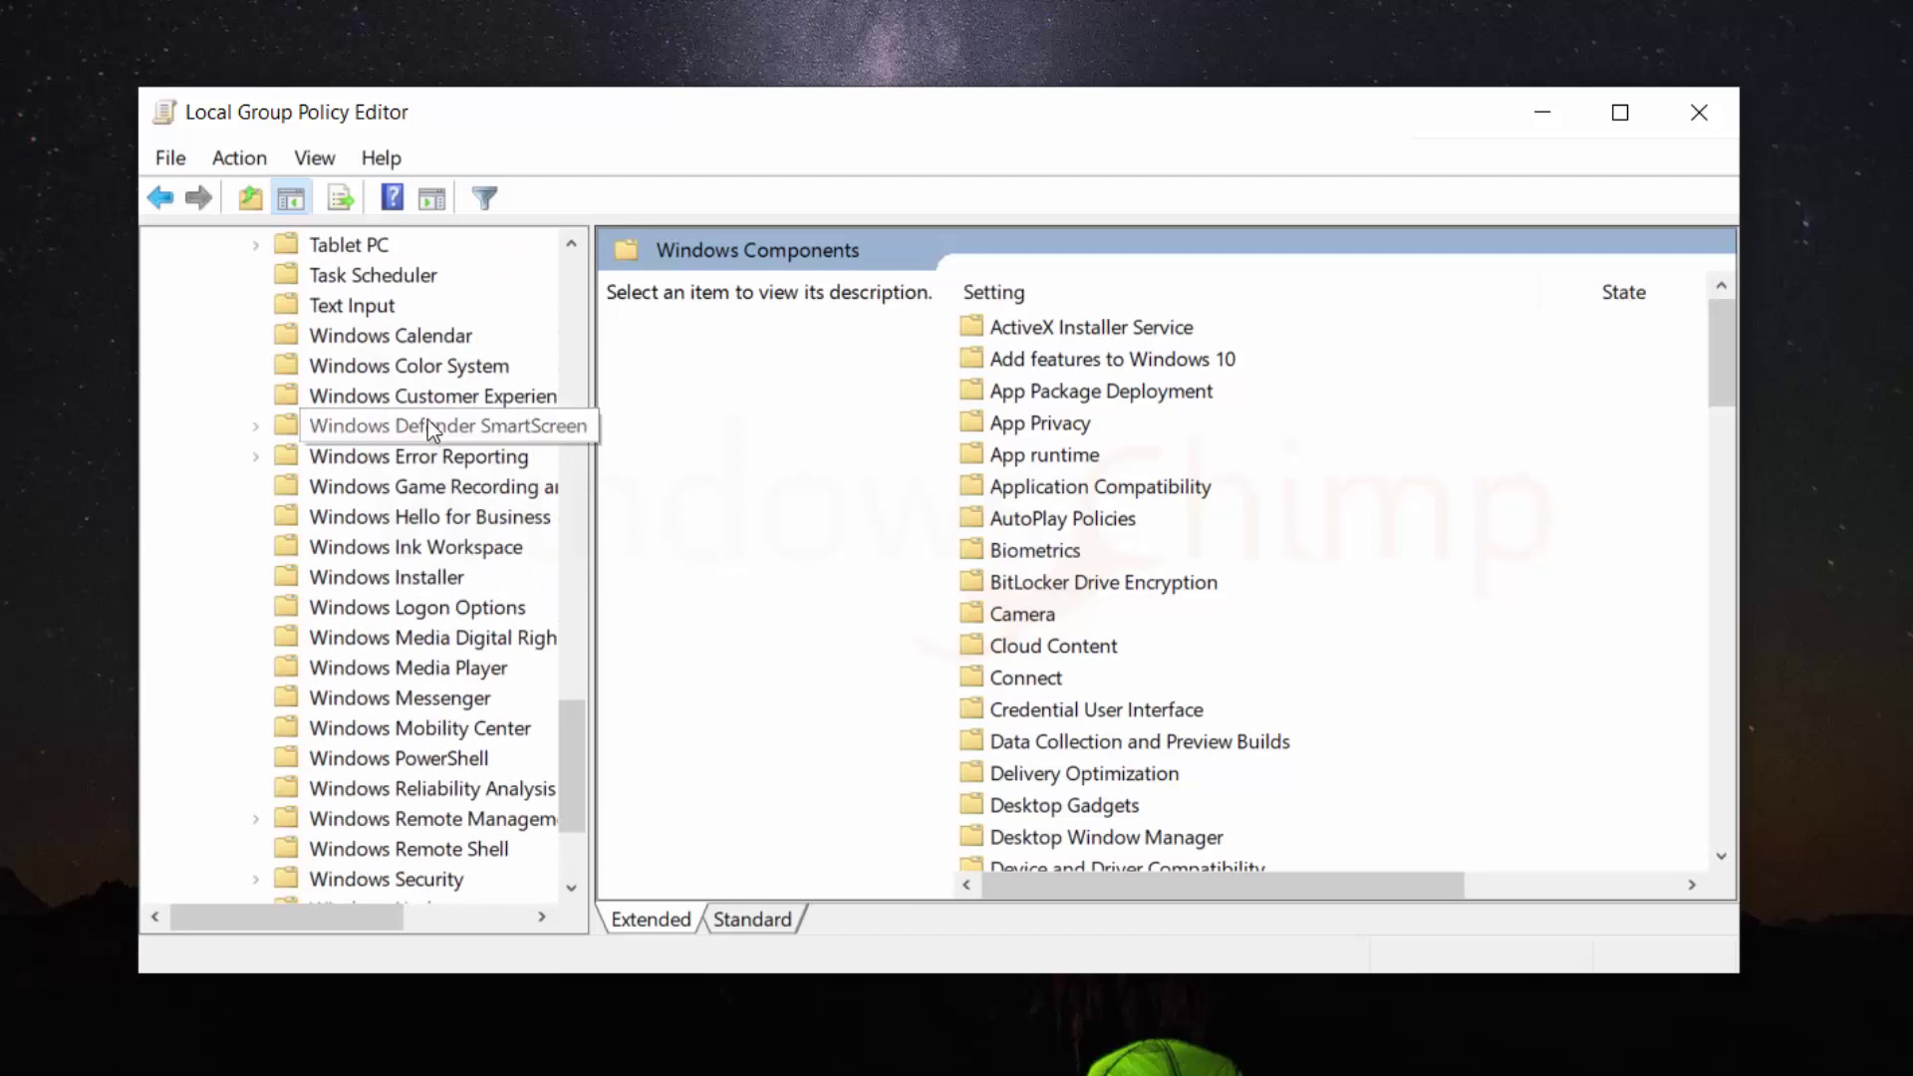
pyautogui.click(468, 428)
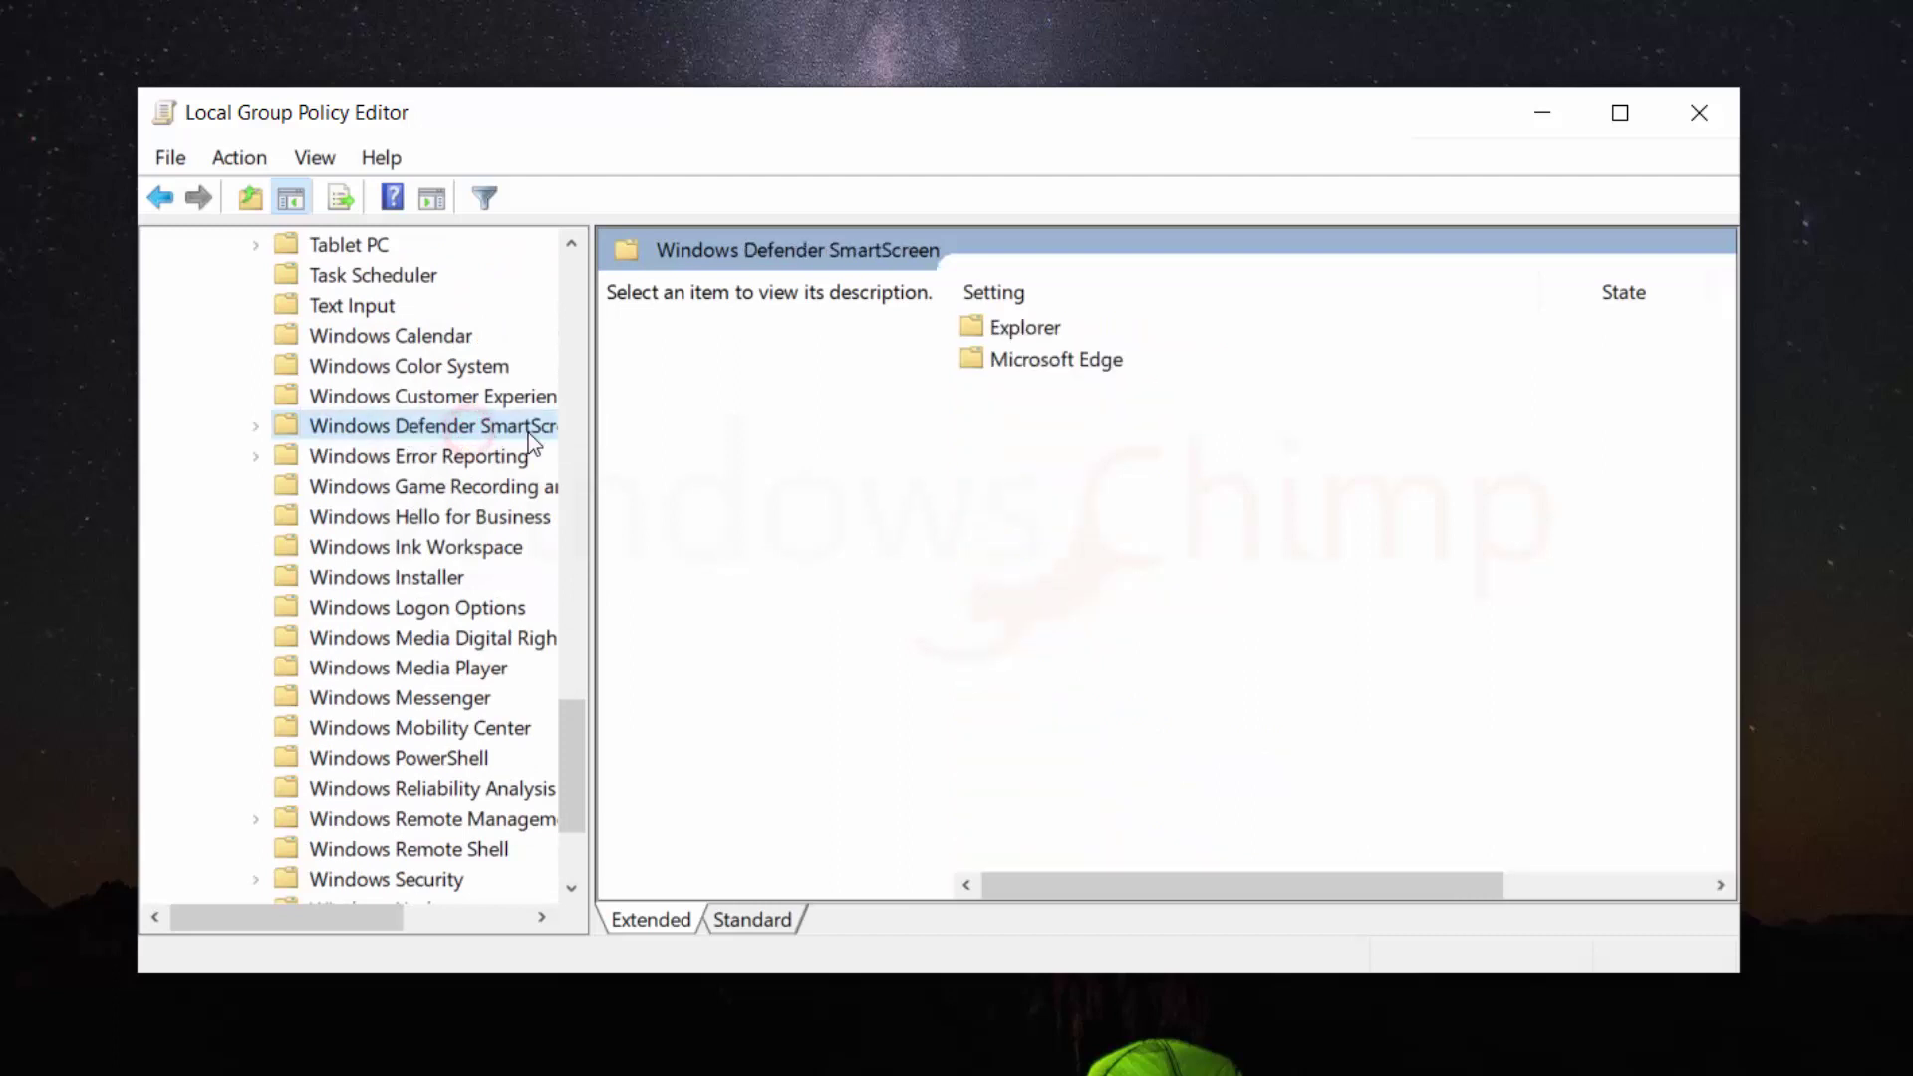
pyautogui.moveTo(588, 444); pyautogui.dragTo(672, 445)
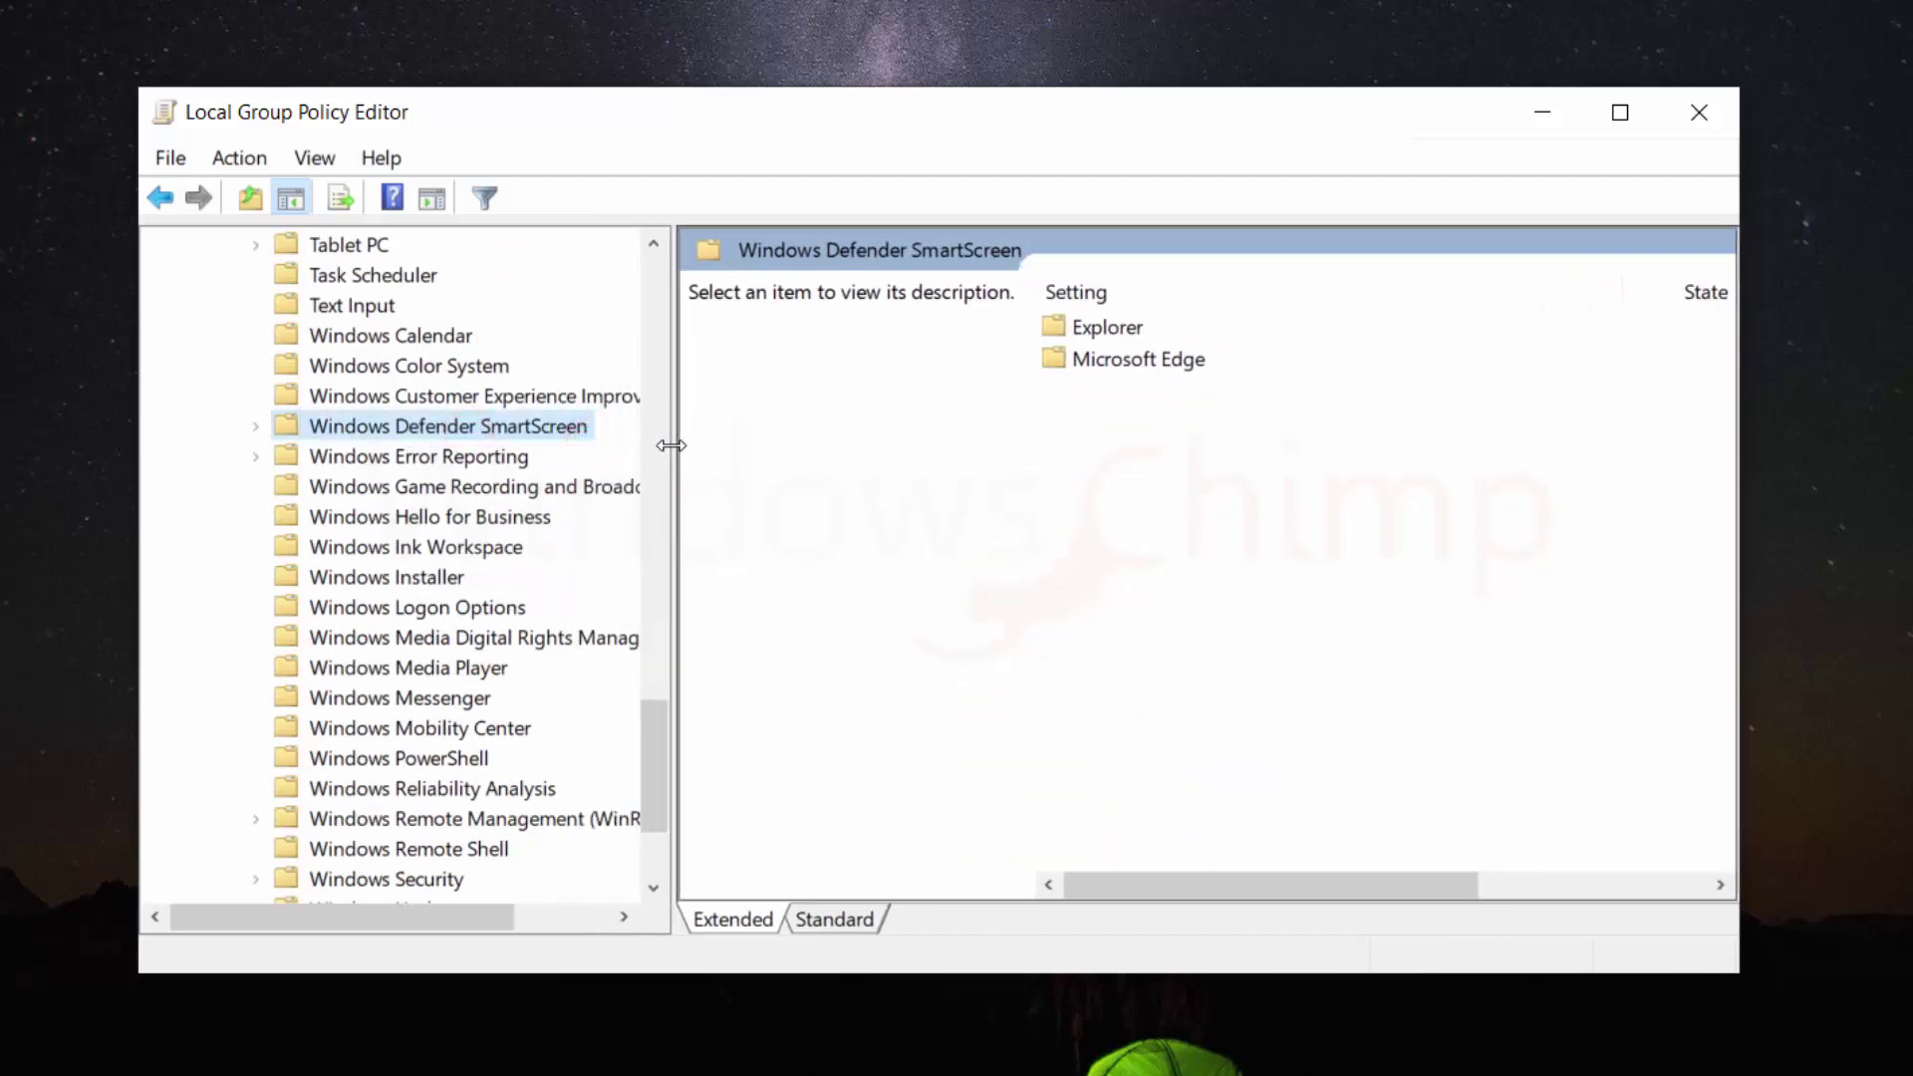
pyautogui.click(261, 428)
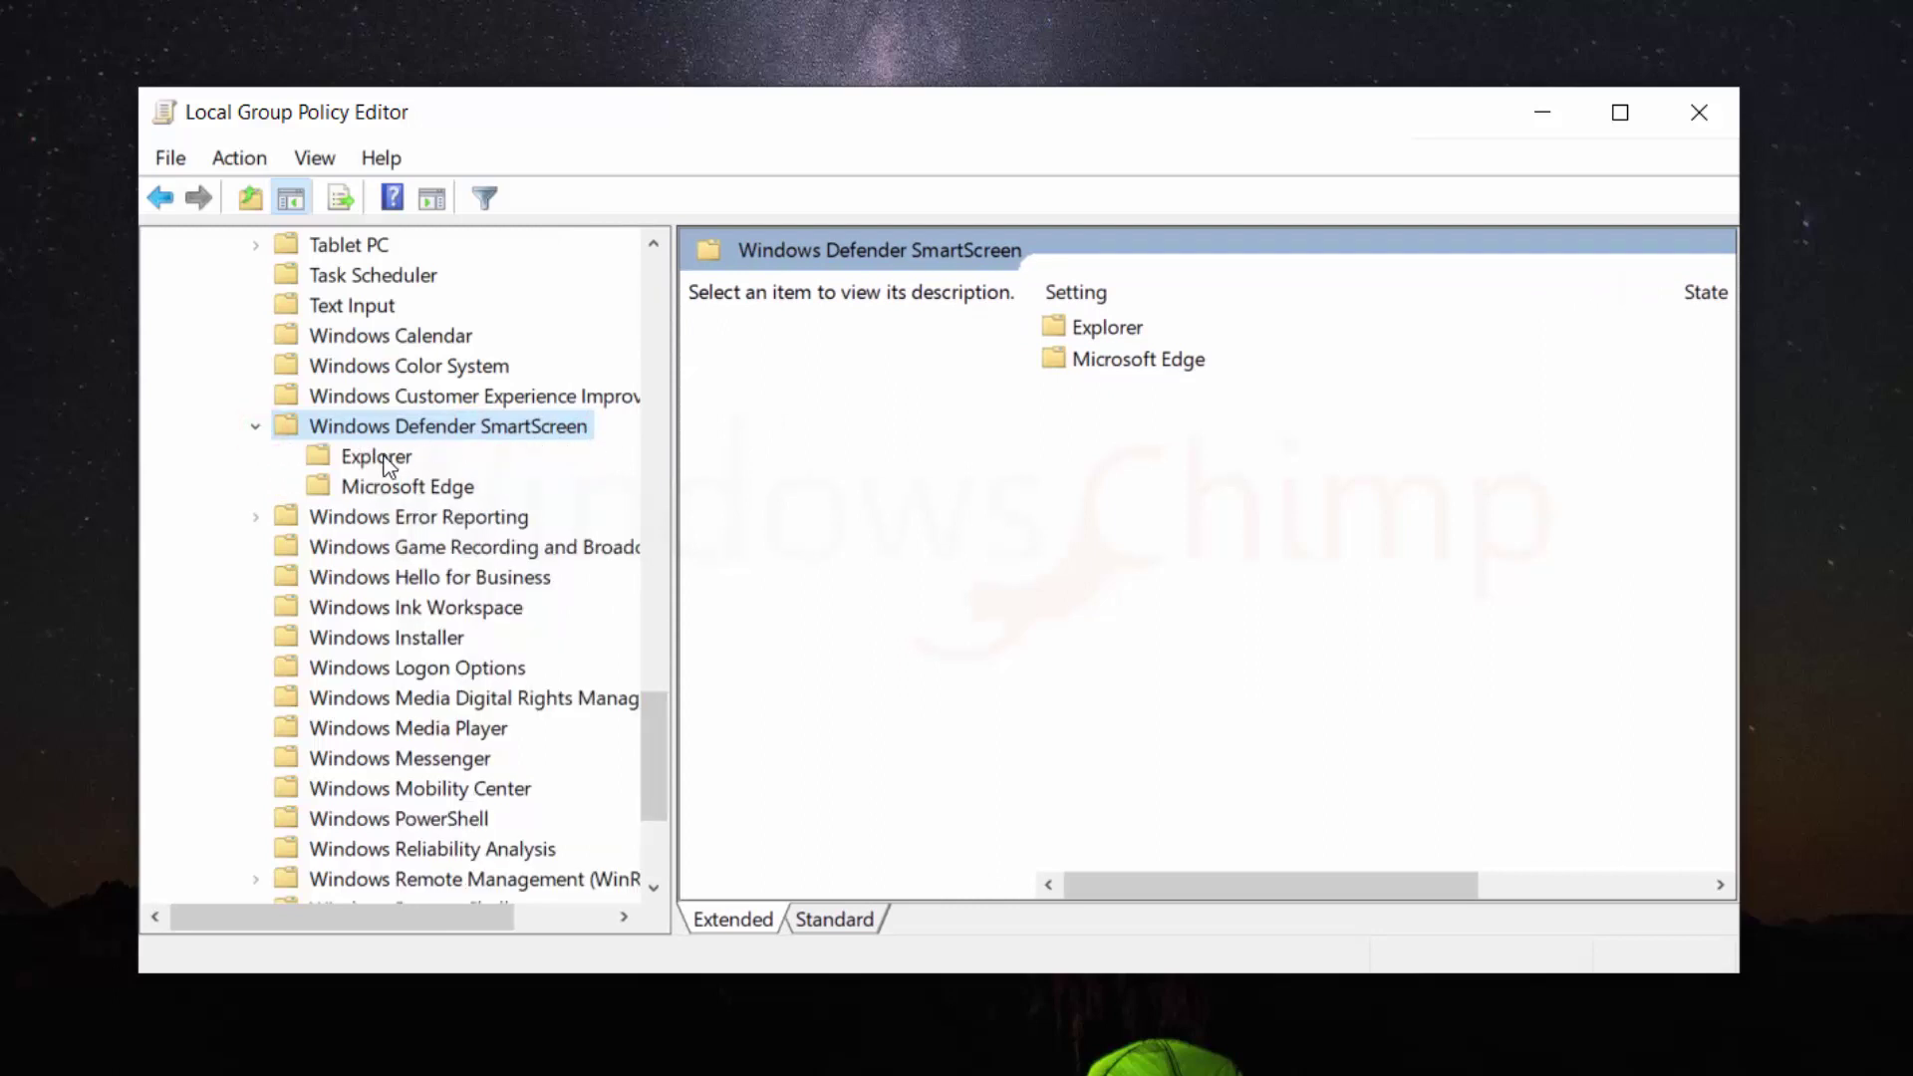
pyautogui.click(383, 458)
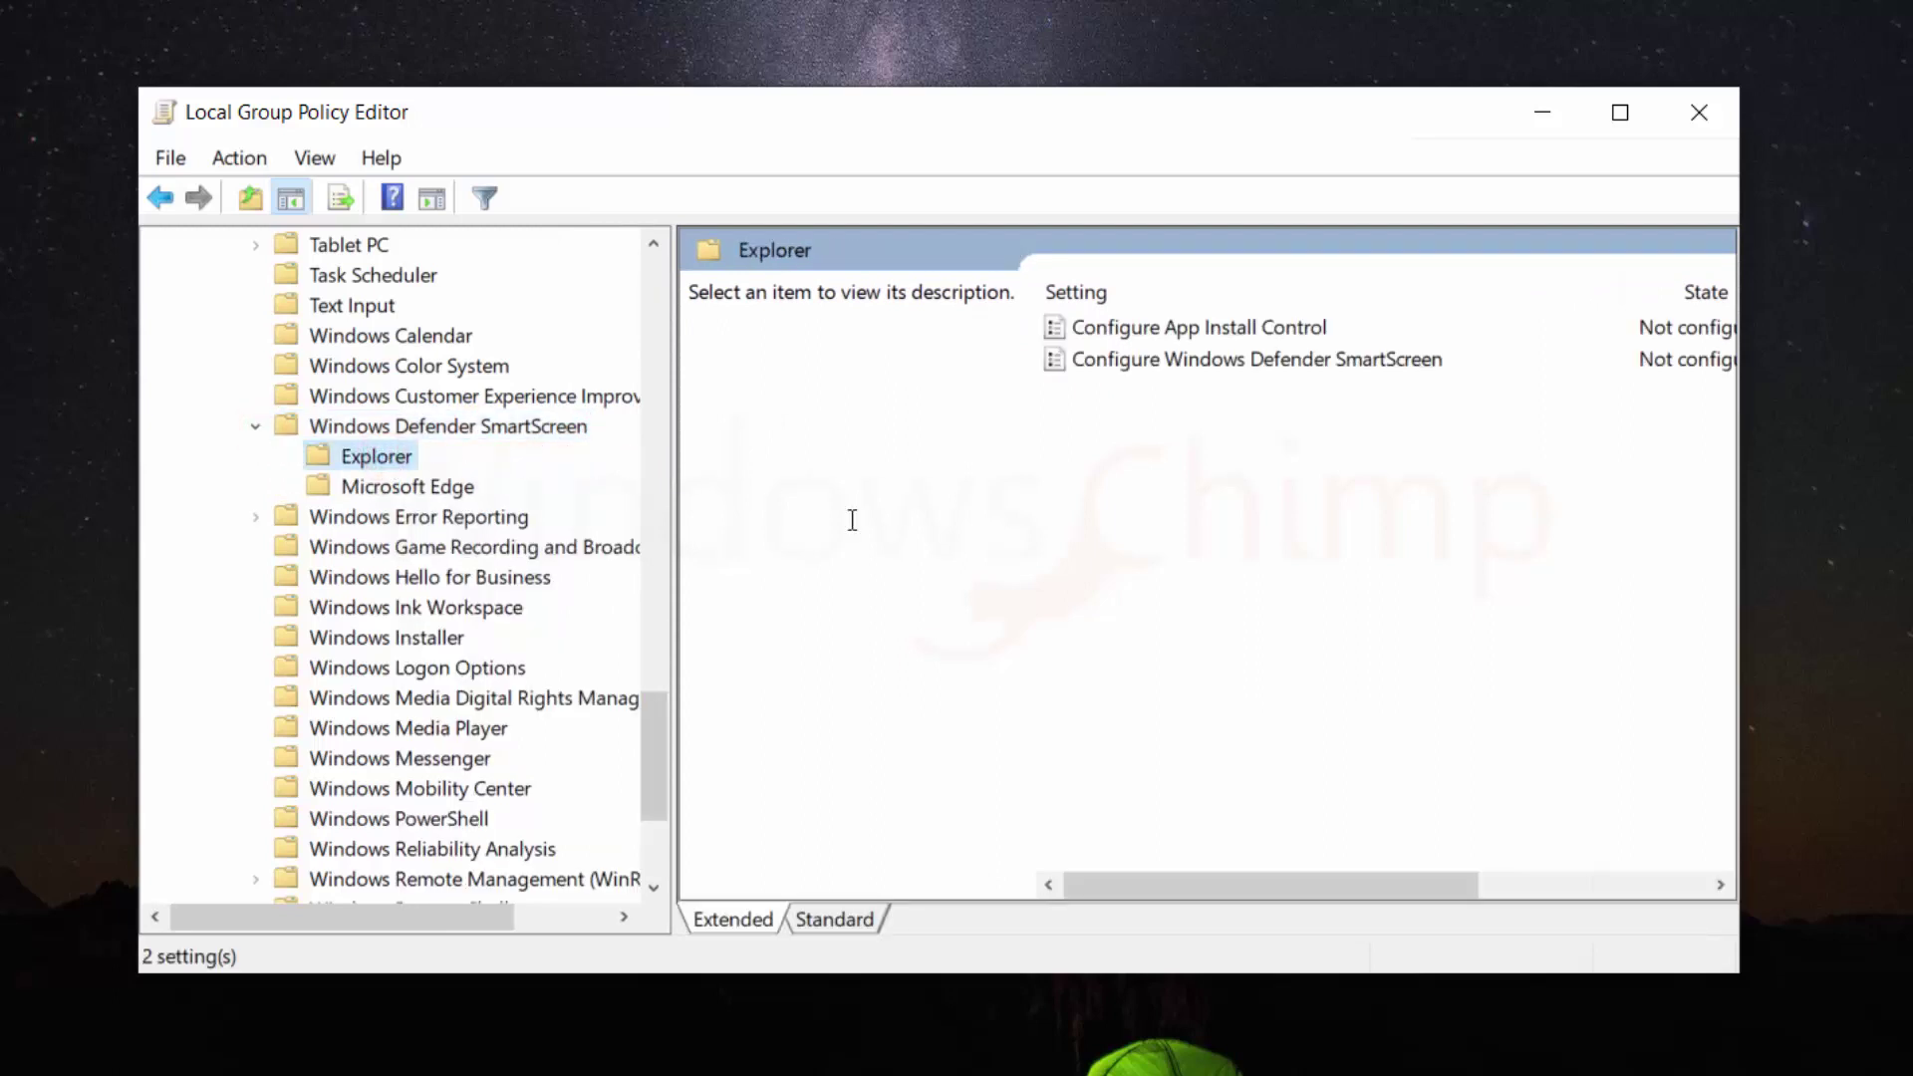
# - Open Explorer's Configure Windows Defender SmartScreen policy and save it as Disabled
pyautogui.click(1245, 363)
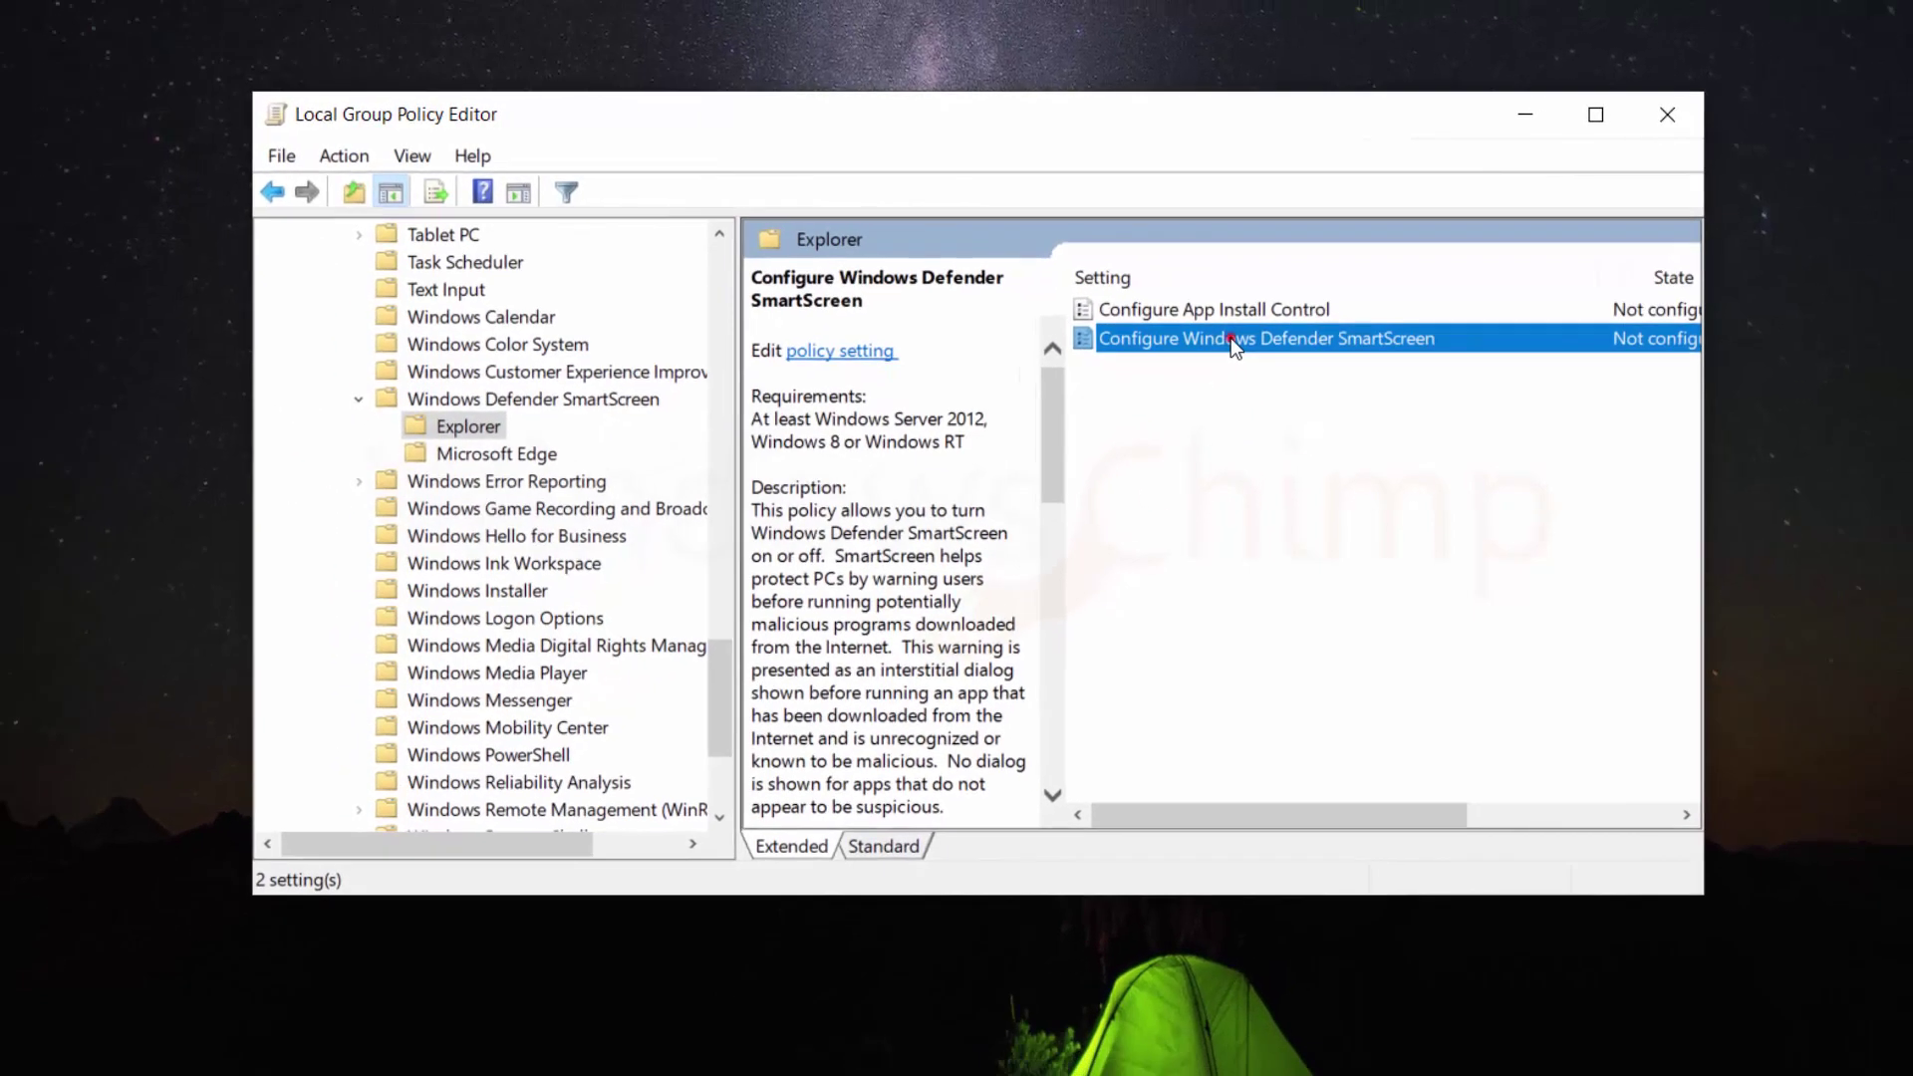
pyautogui.doubleClick(1248, 313)
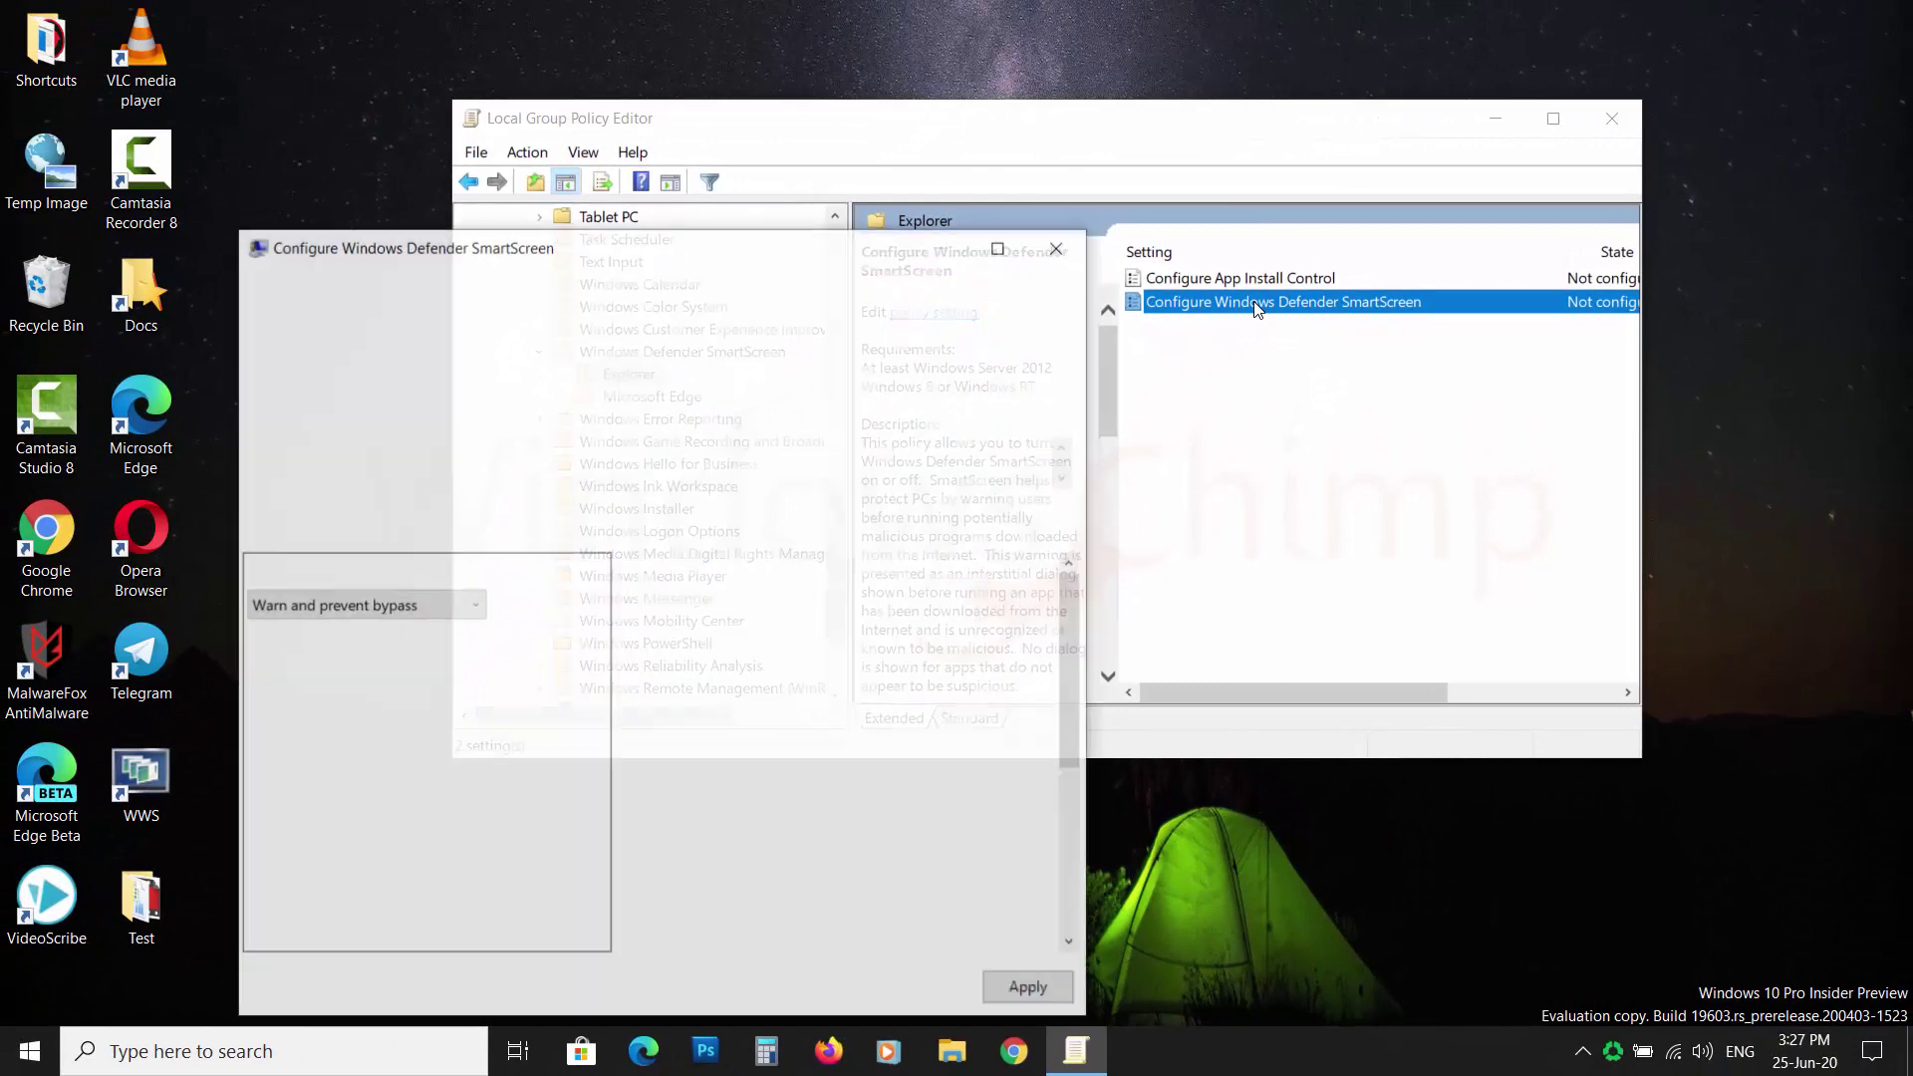
pyautogui.moveTo(710, 253); pyautogui.dragTo(889, 123)
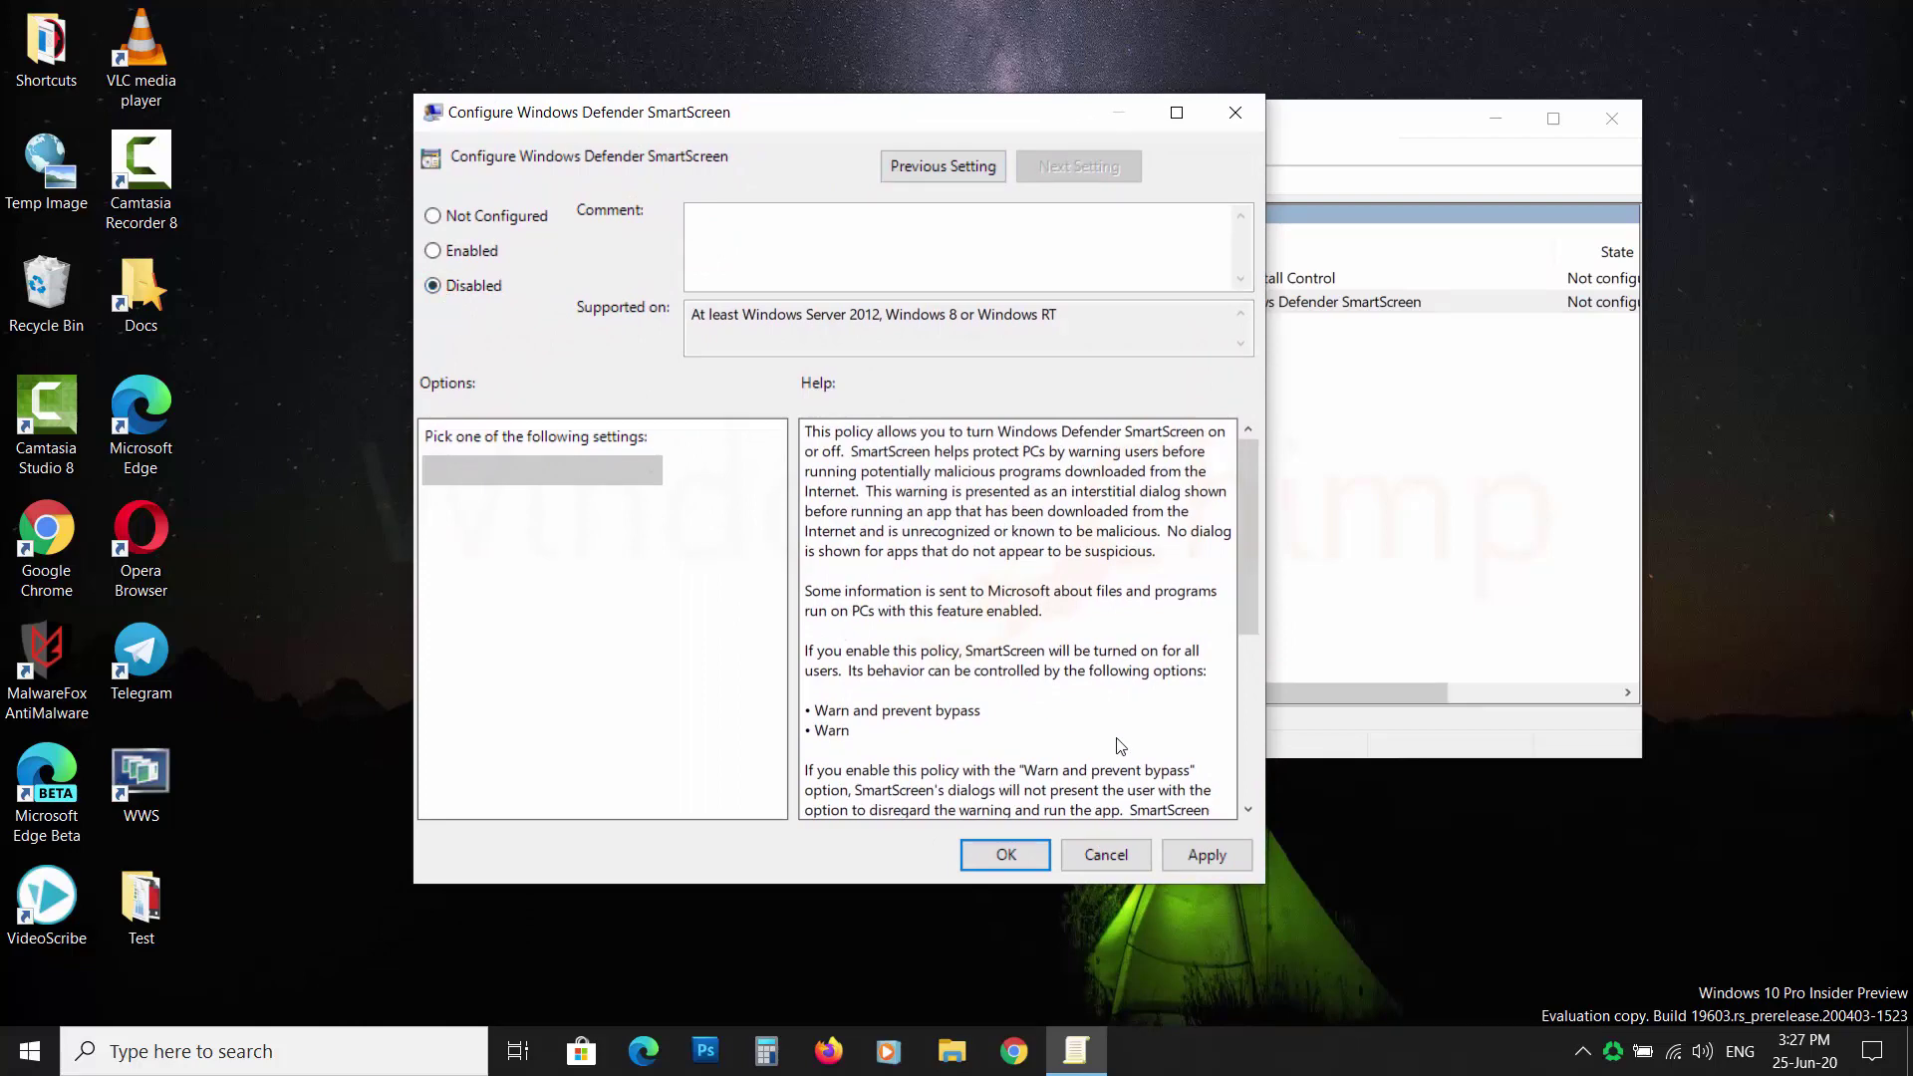
pyautogui.click(1015, 852)
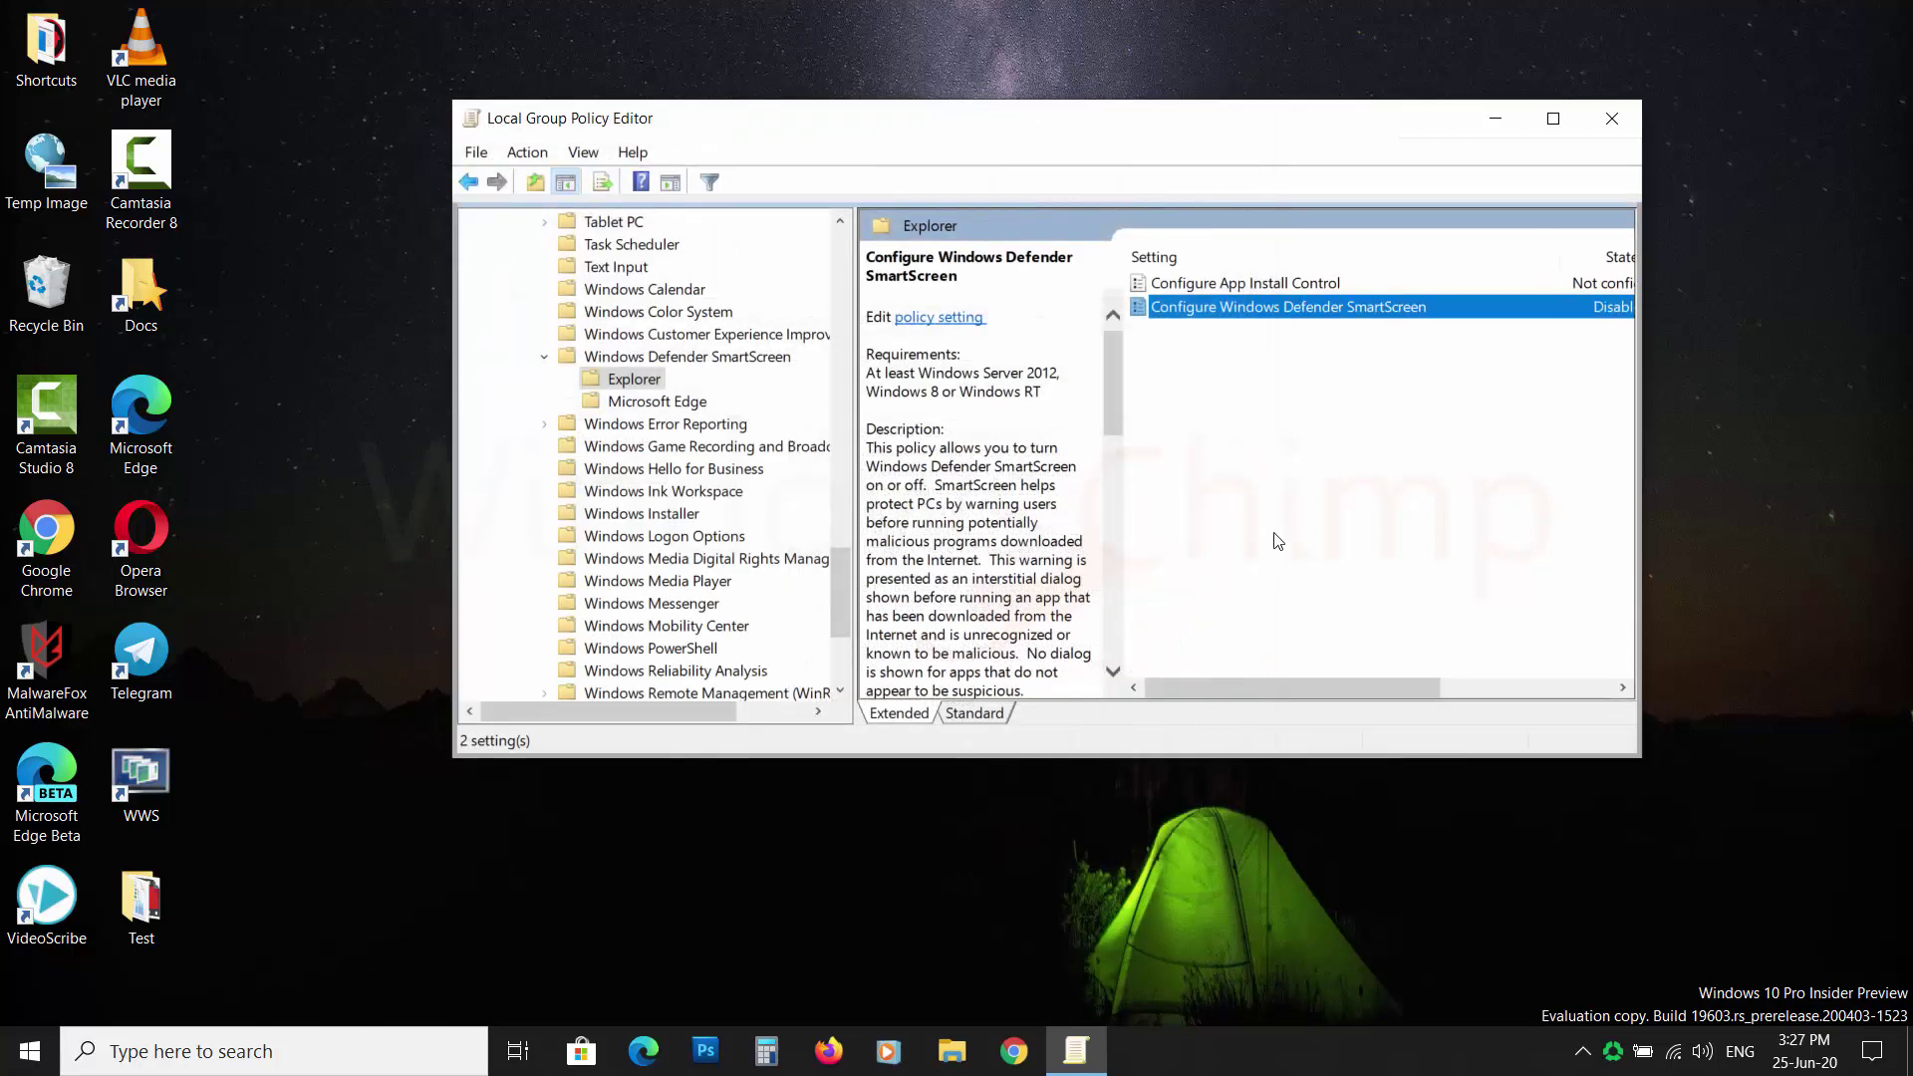
# - Reopen the policy and set it to Enabled with the Warn option
pyautogui.doubleClick(1276, 310)
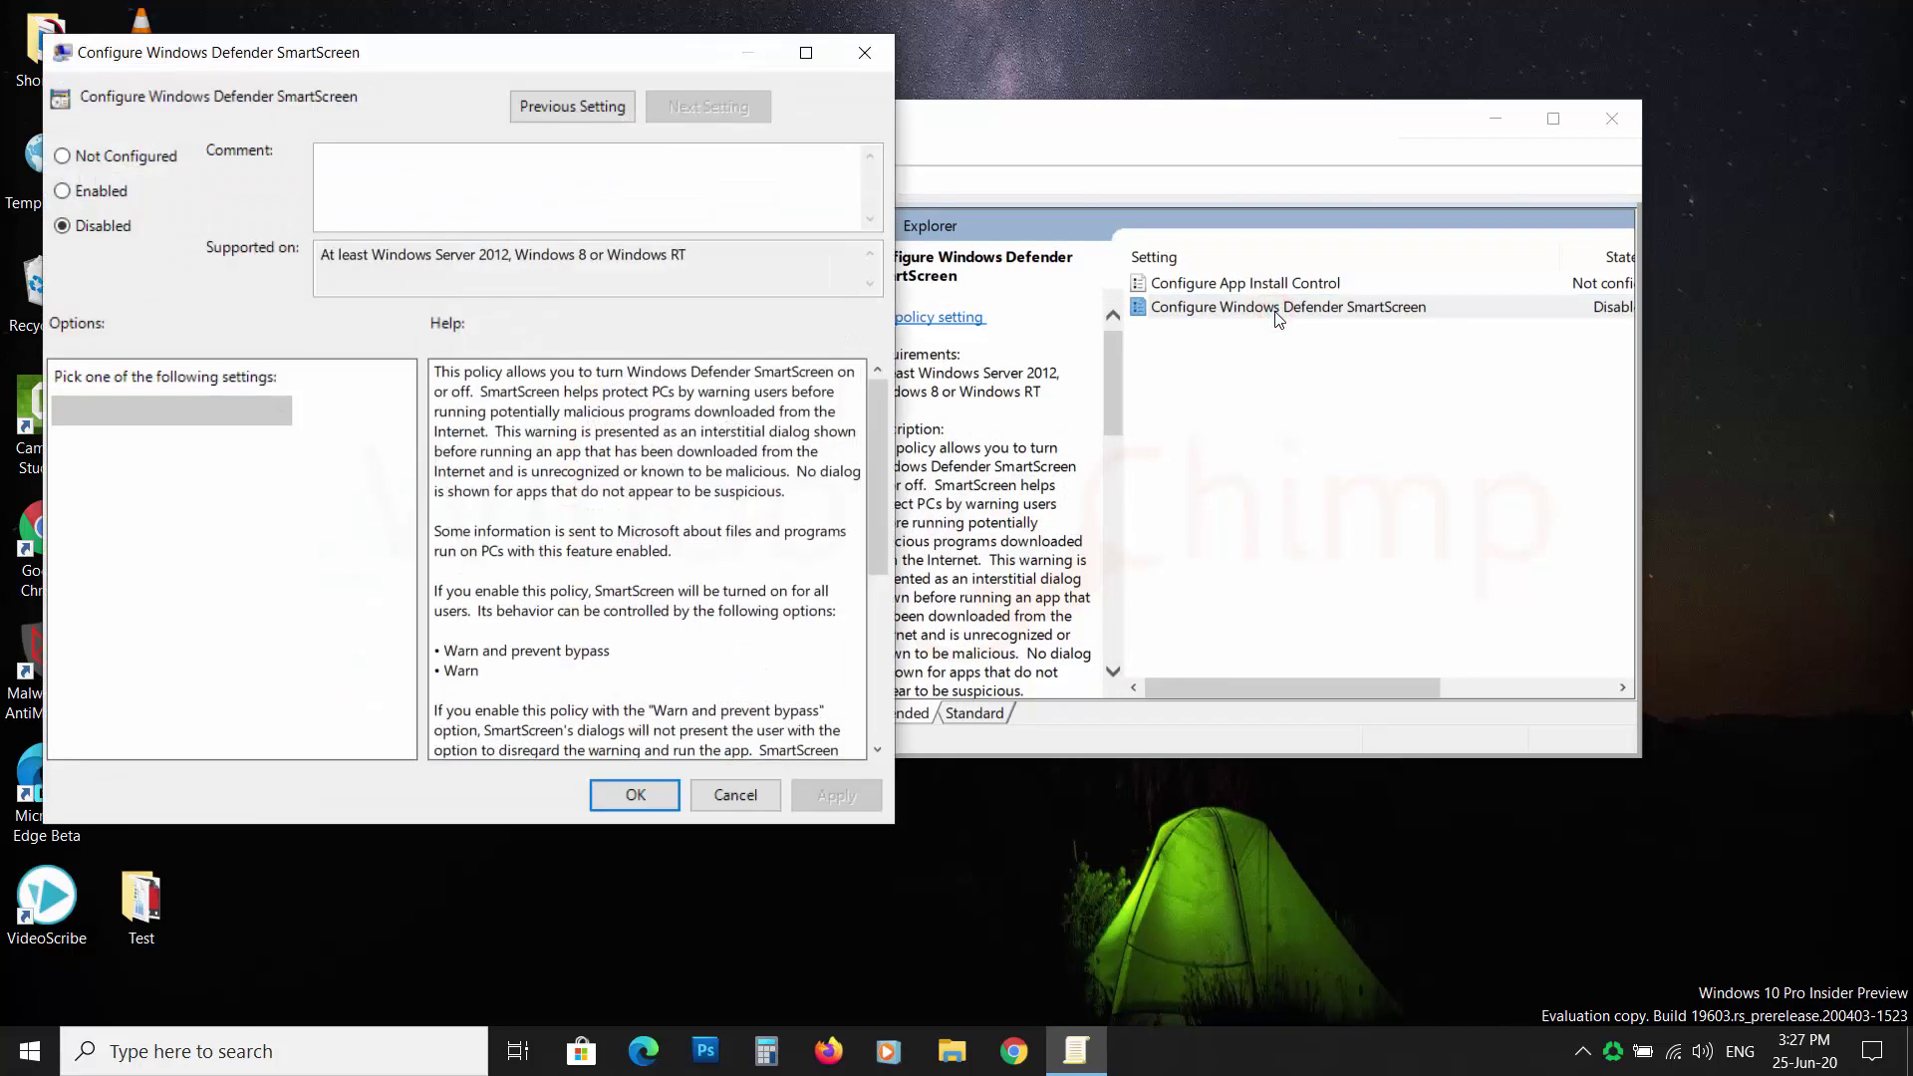
pyautogui.click(62, 191)
pyautogui.click(166, 411)
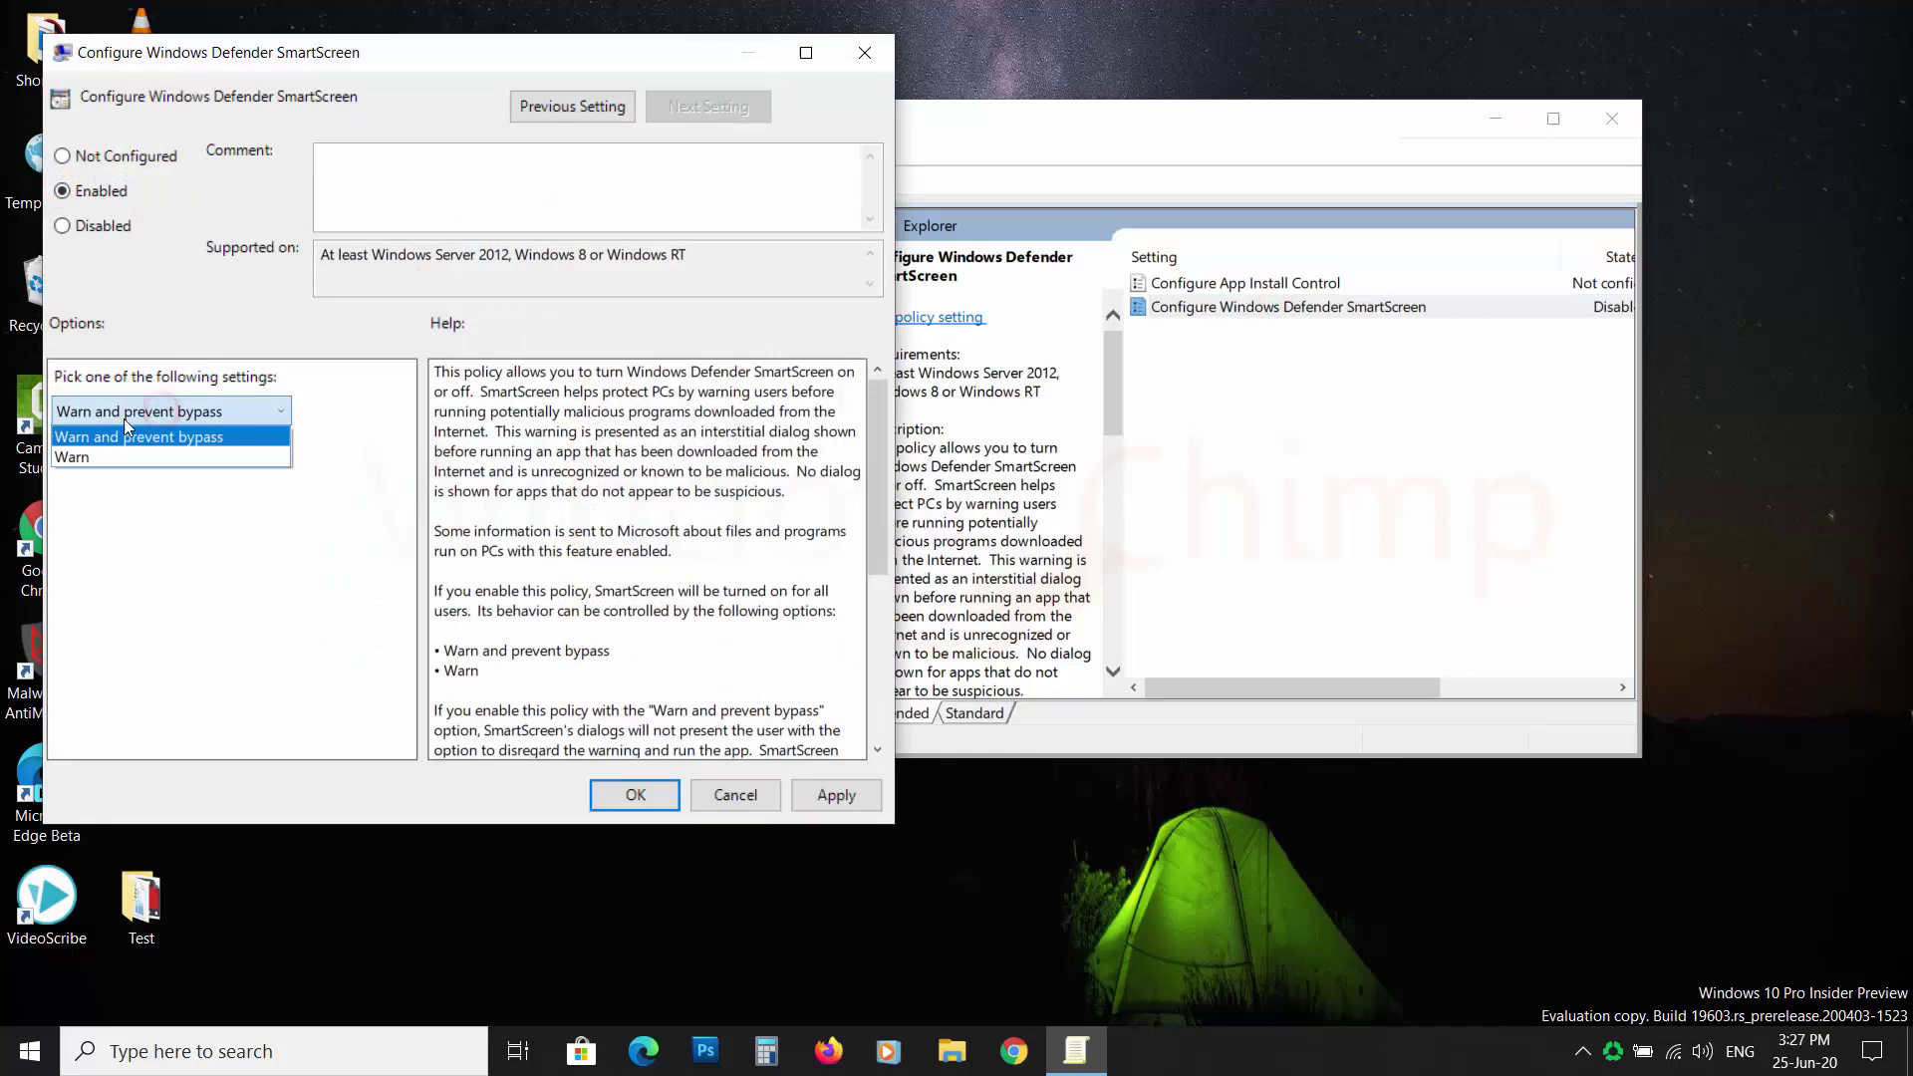
pyautogui.click(96, 455)
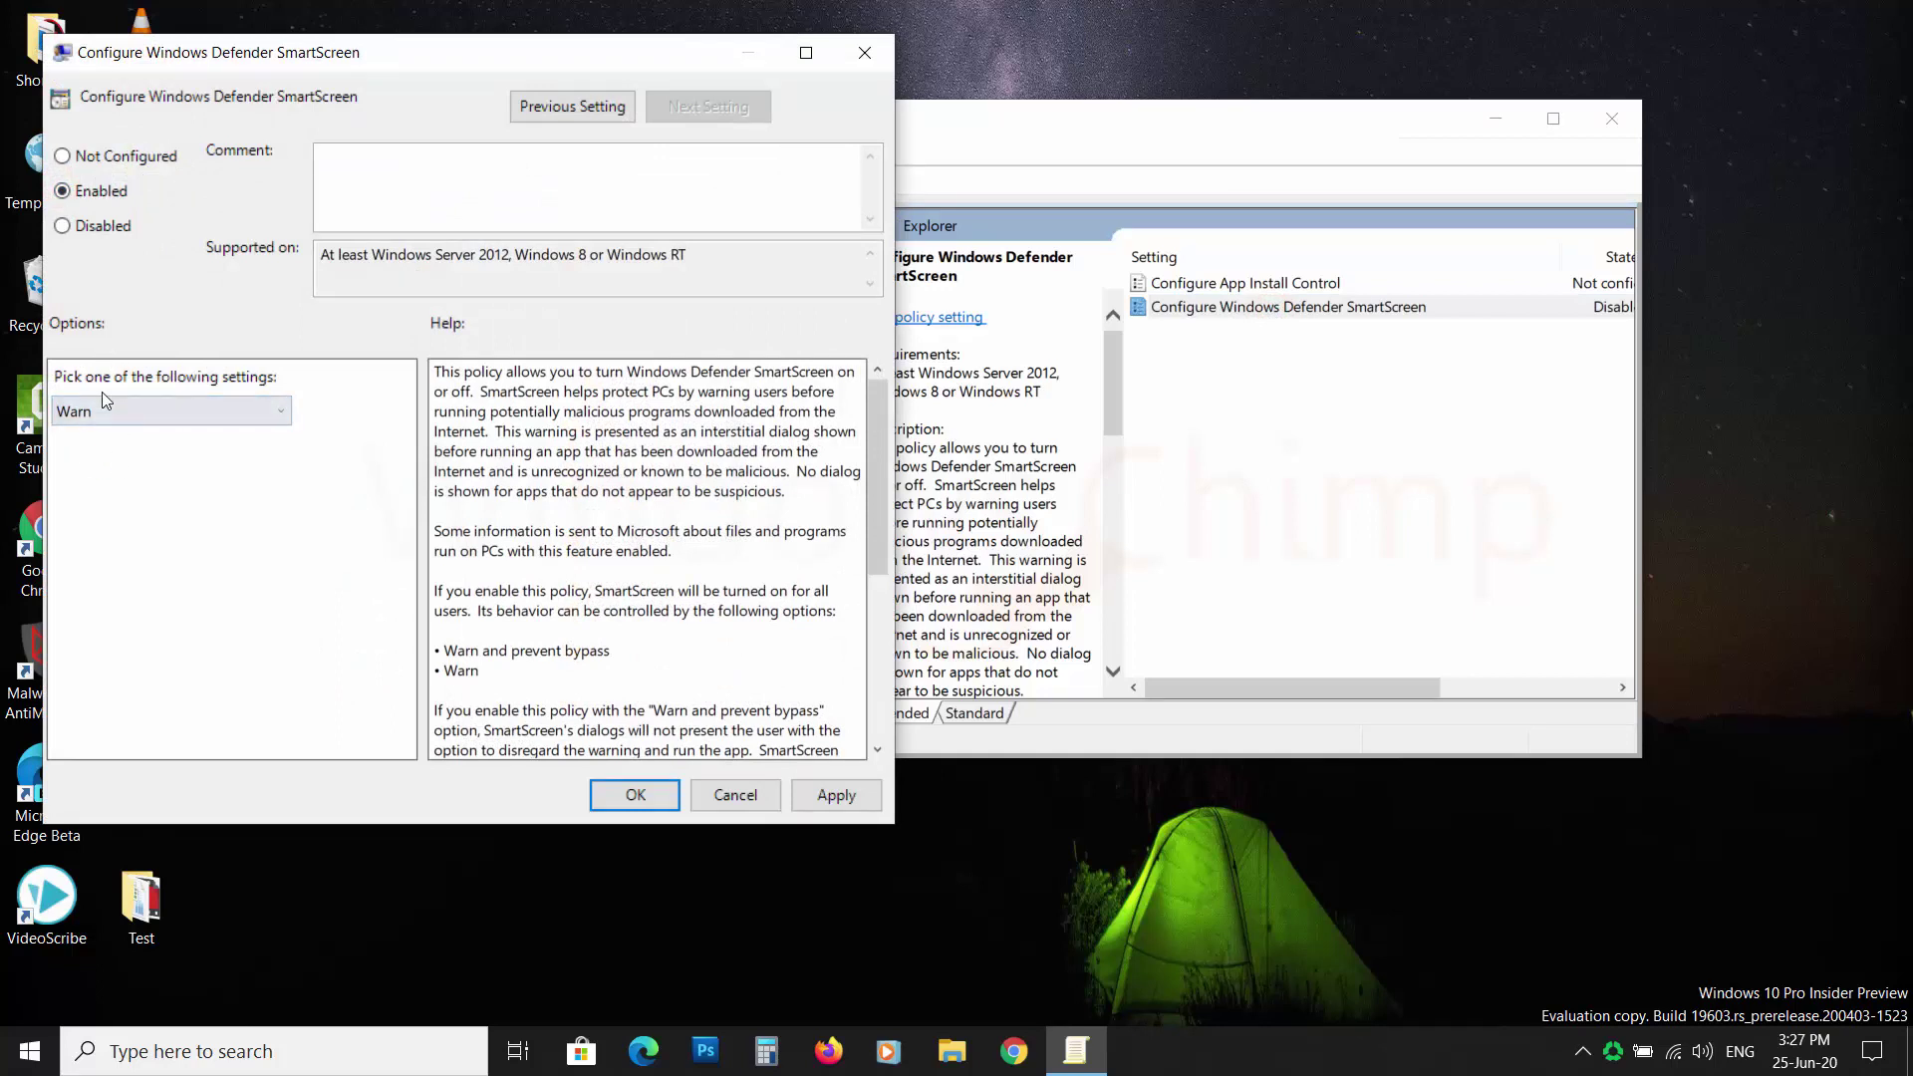
pyautogui.click(823, 800)
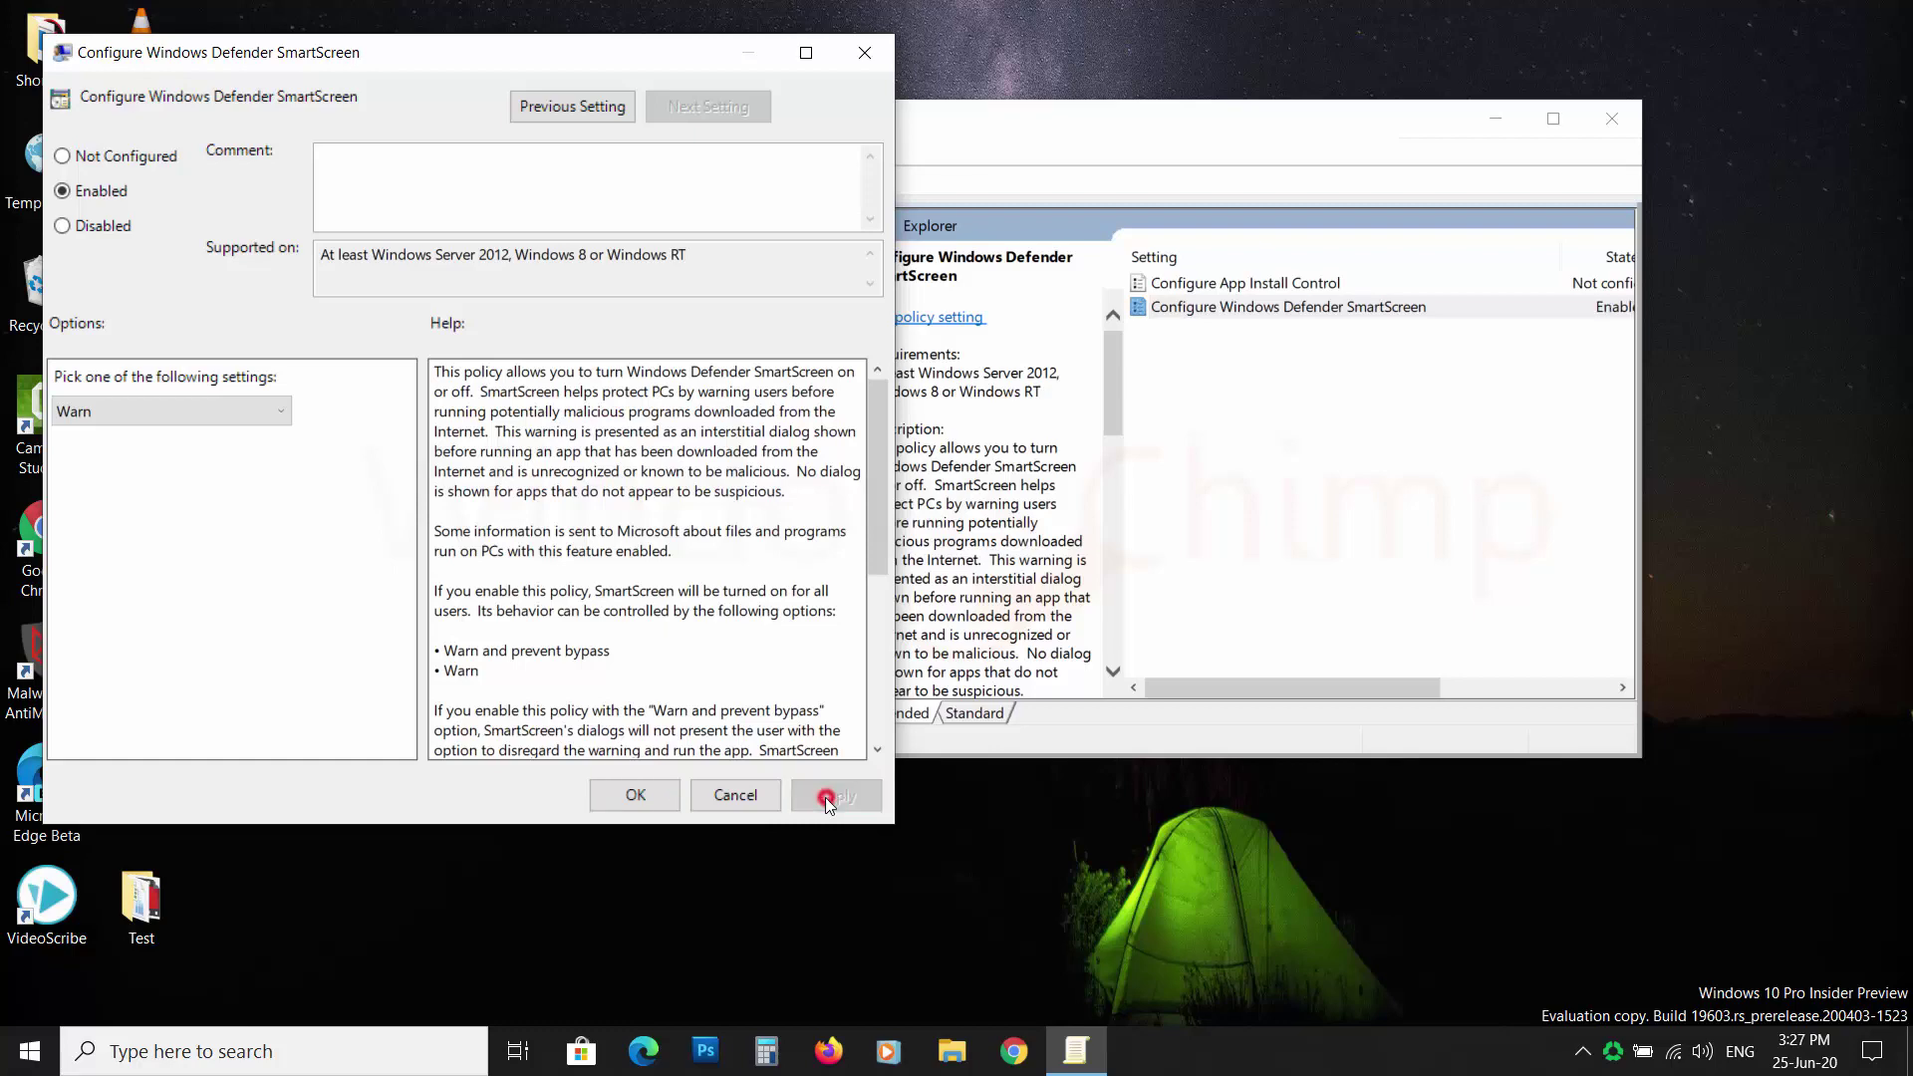
pyautogui.click(656, 794)
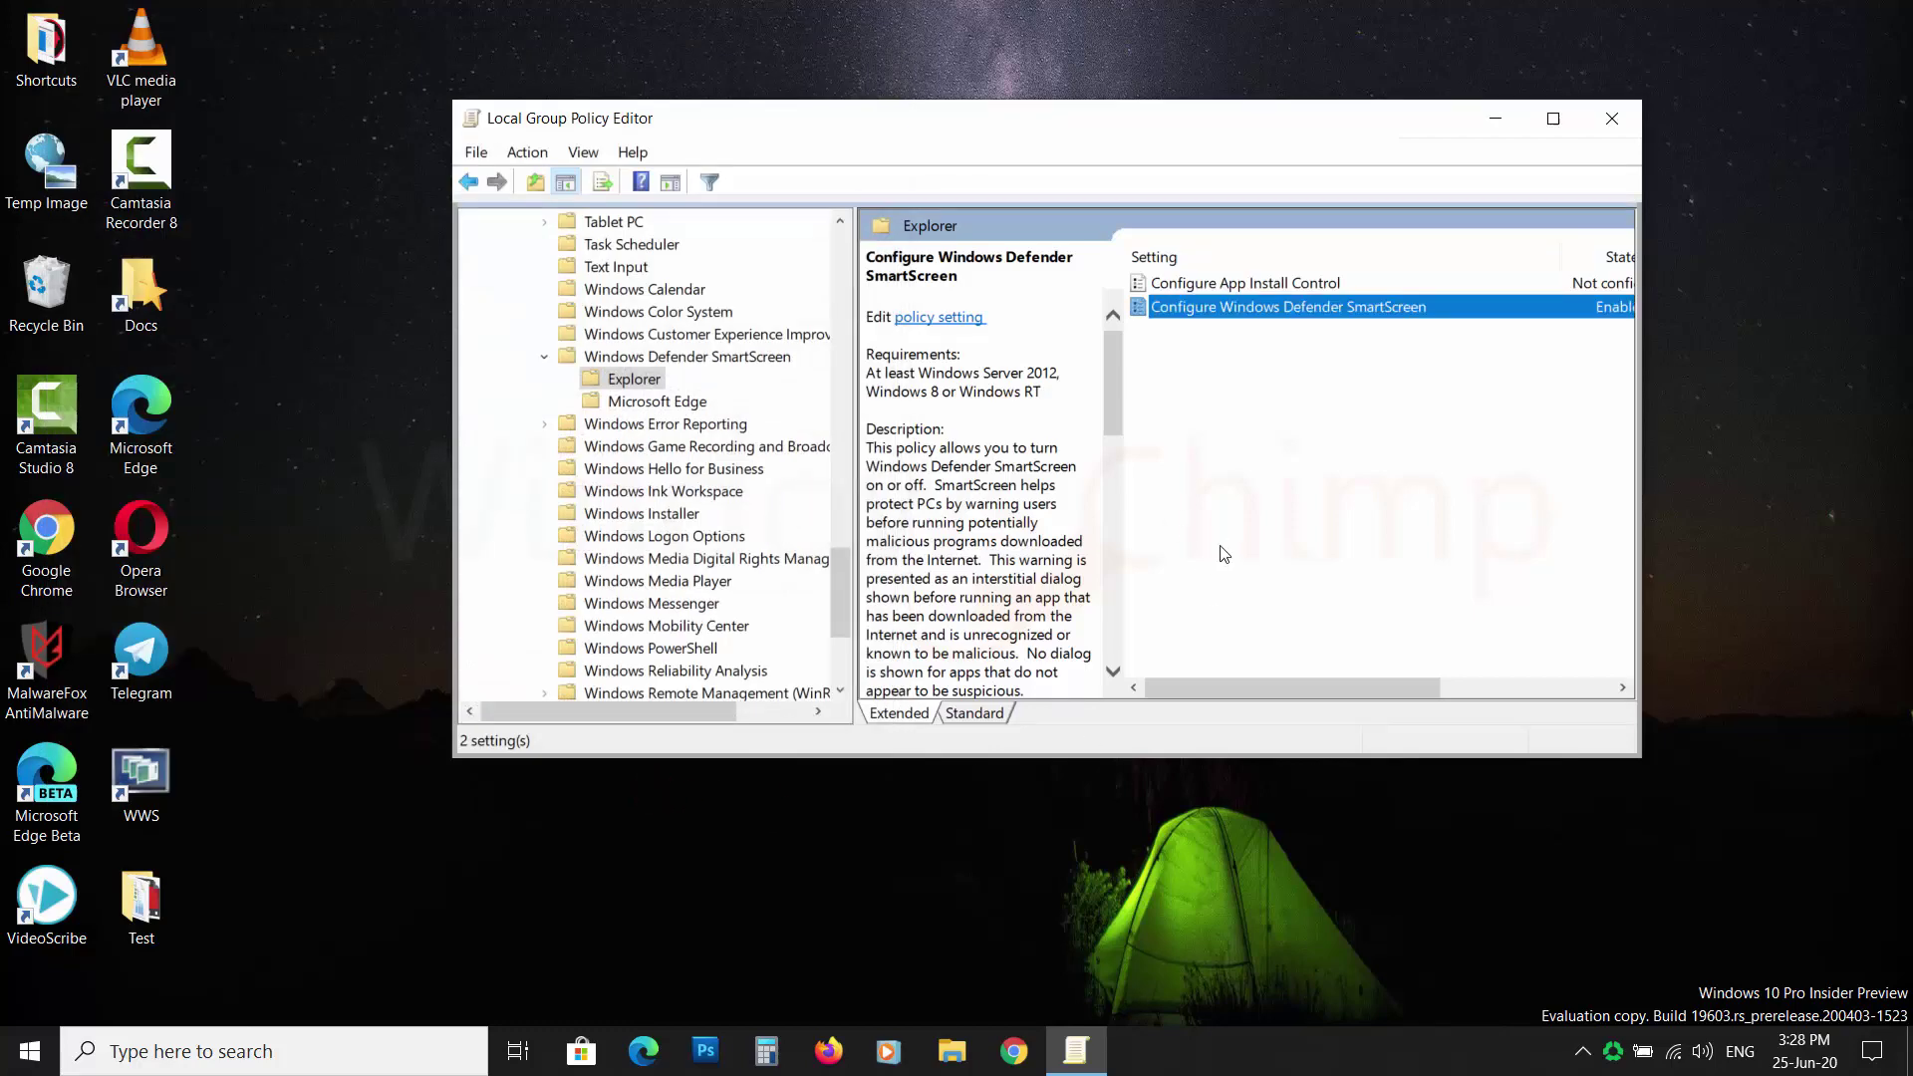
# - Under Microsoft Edge, set Configure Windows Defender SmartScreen to Disabled and apply it
pyautogui.click(694, 402)
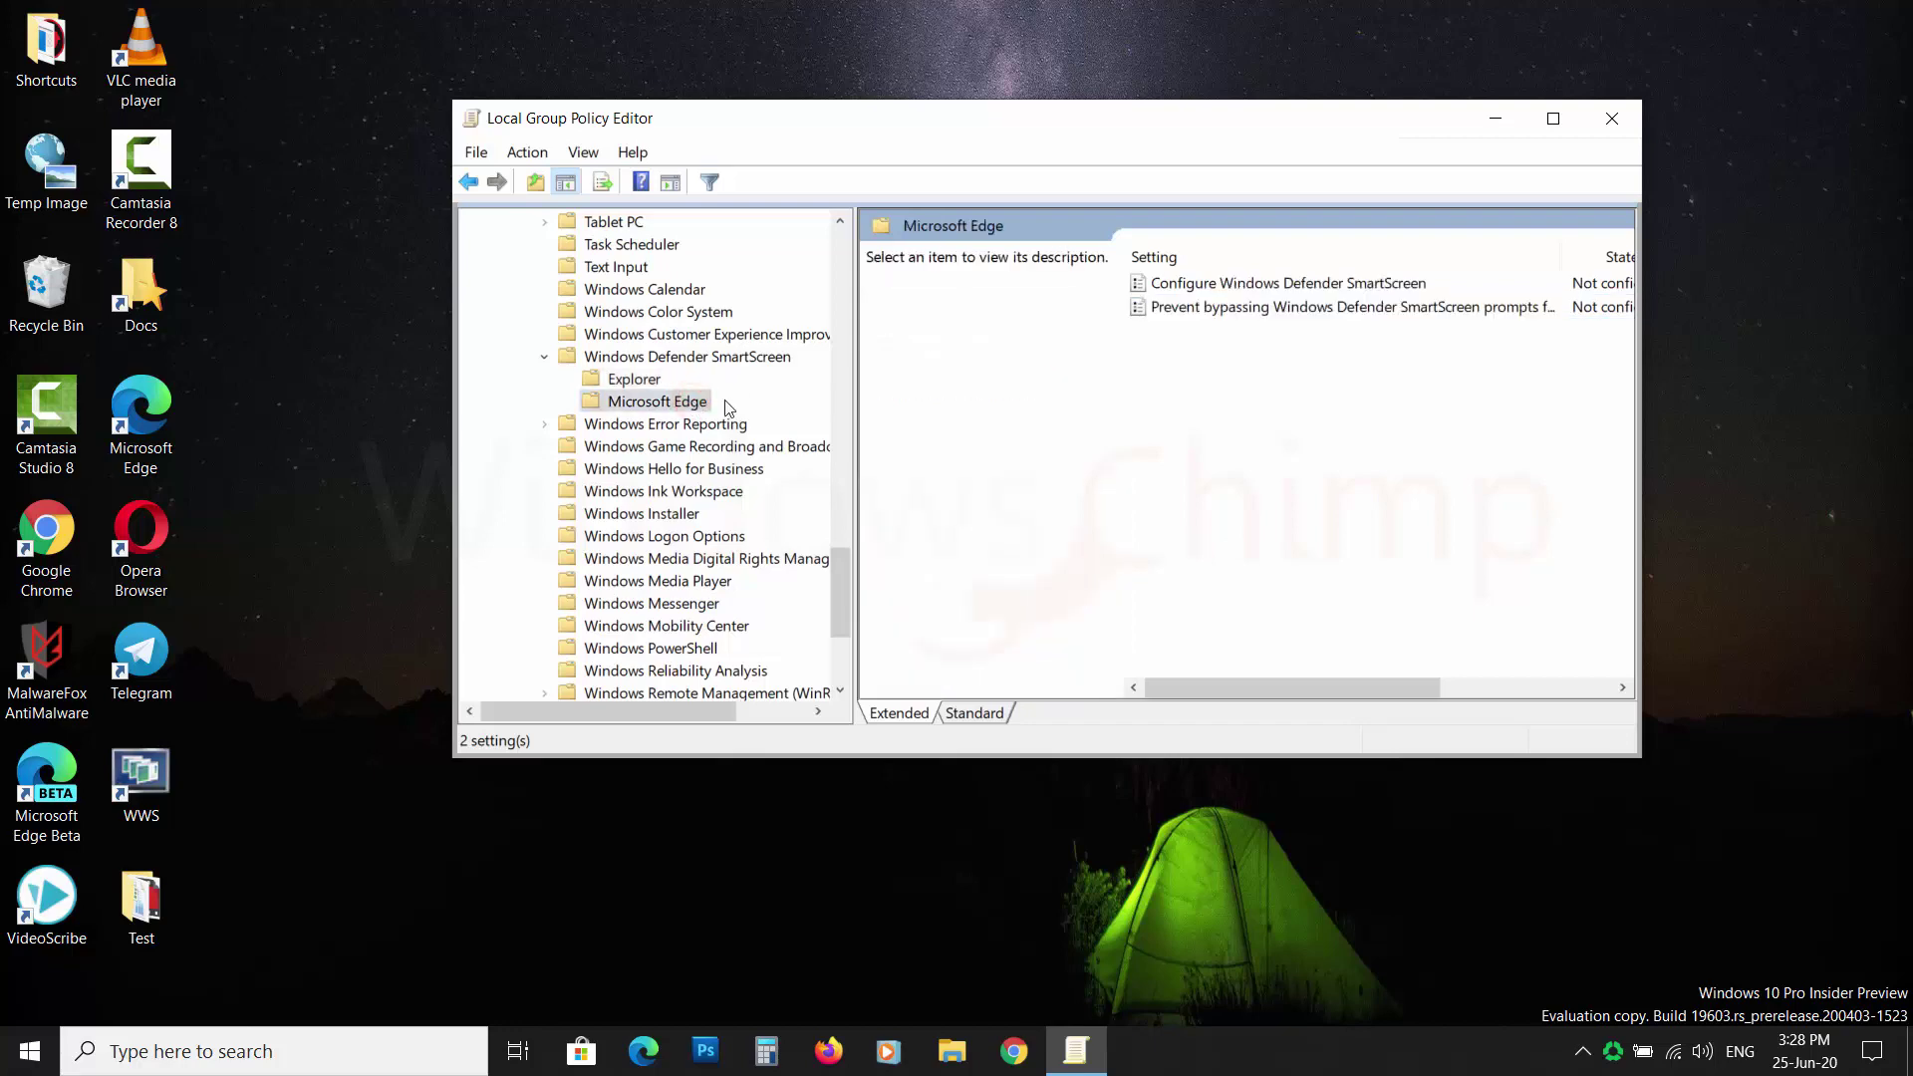
pyautogui.click(1317, 284)
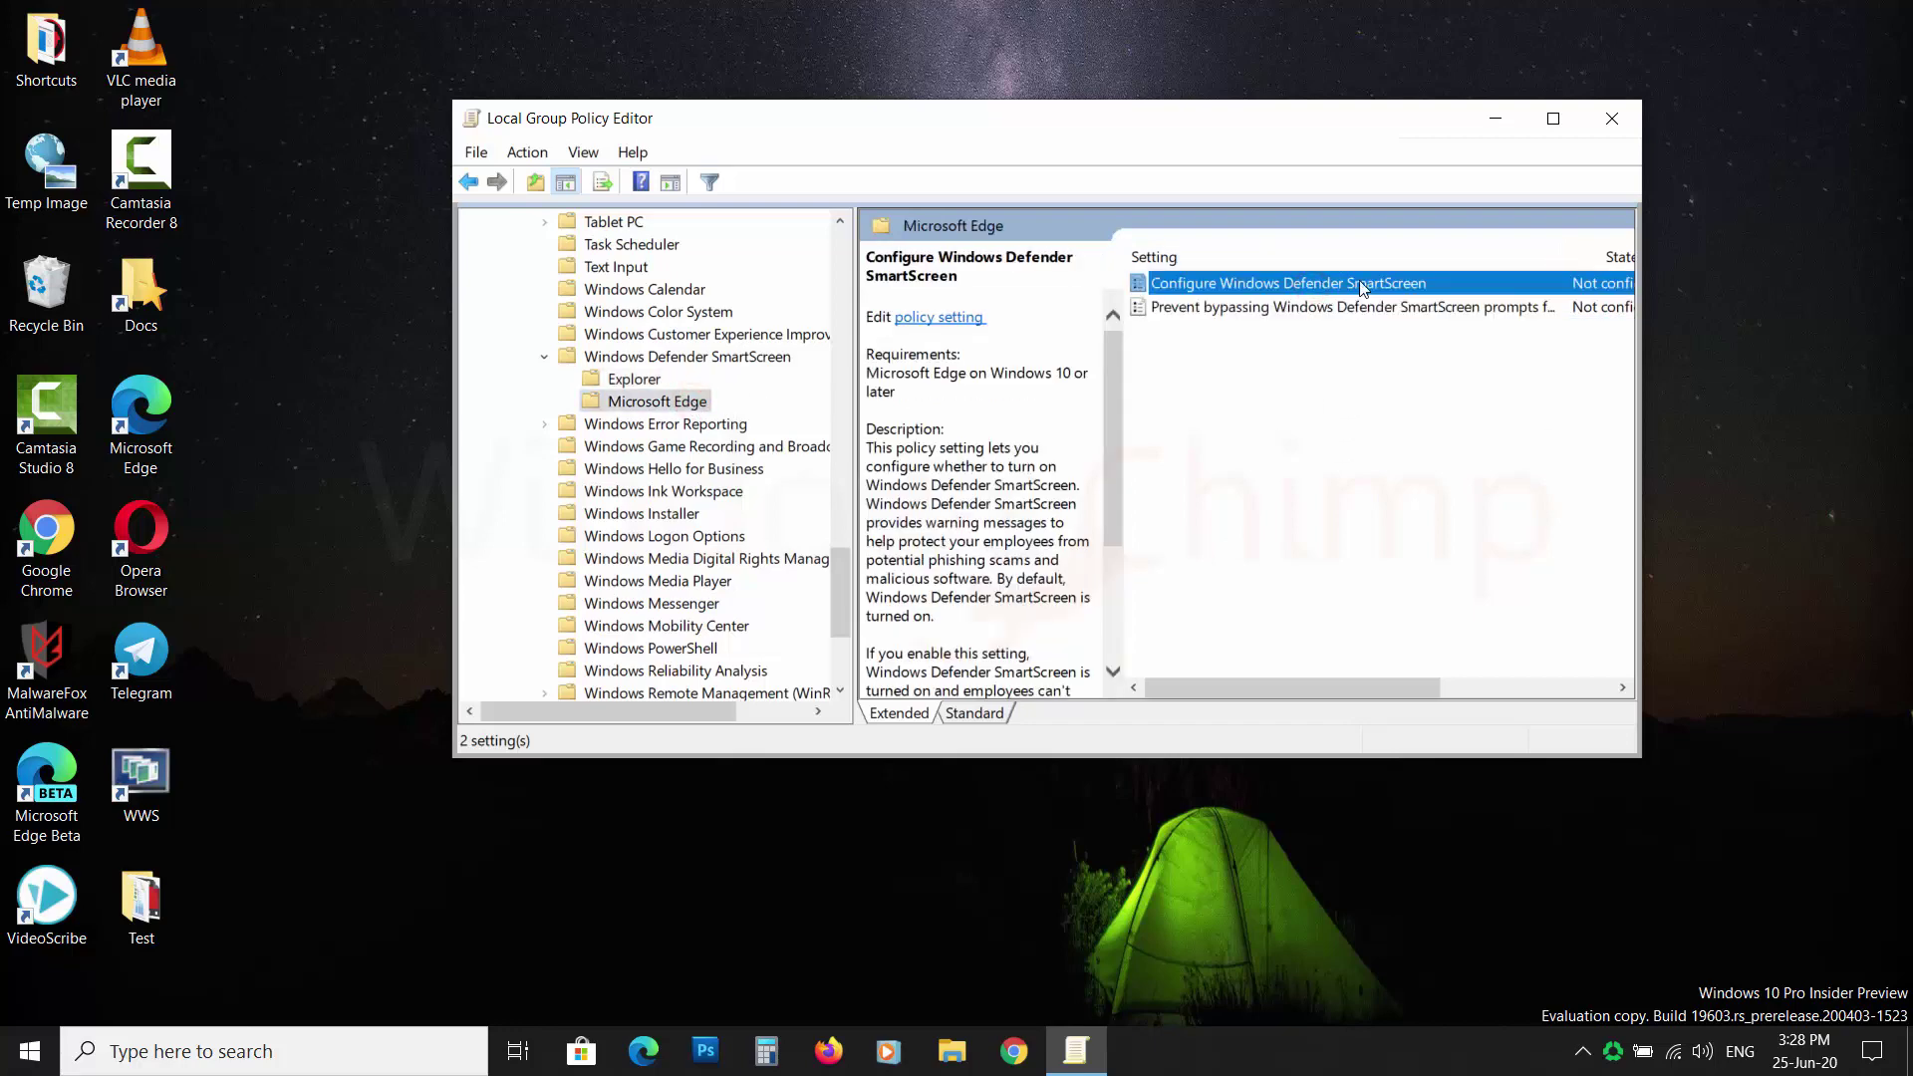
pyautogui.doubleClick(1329, 285)
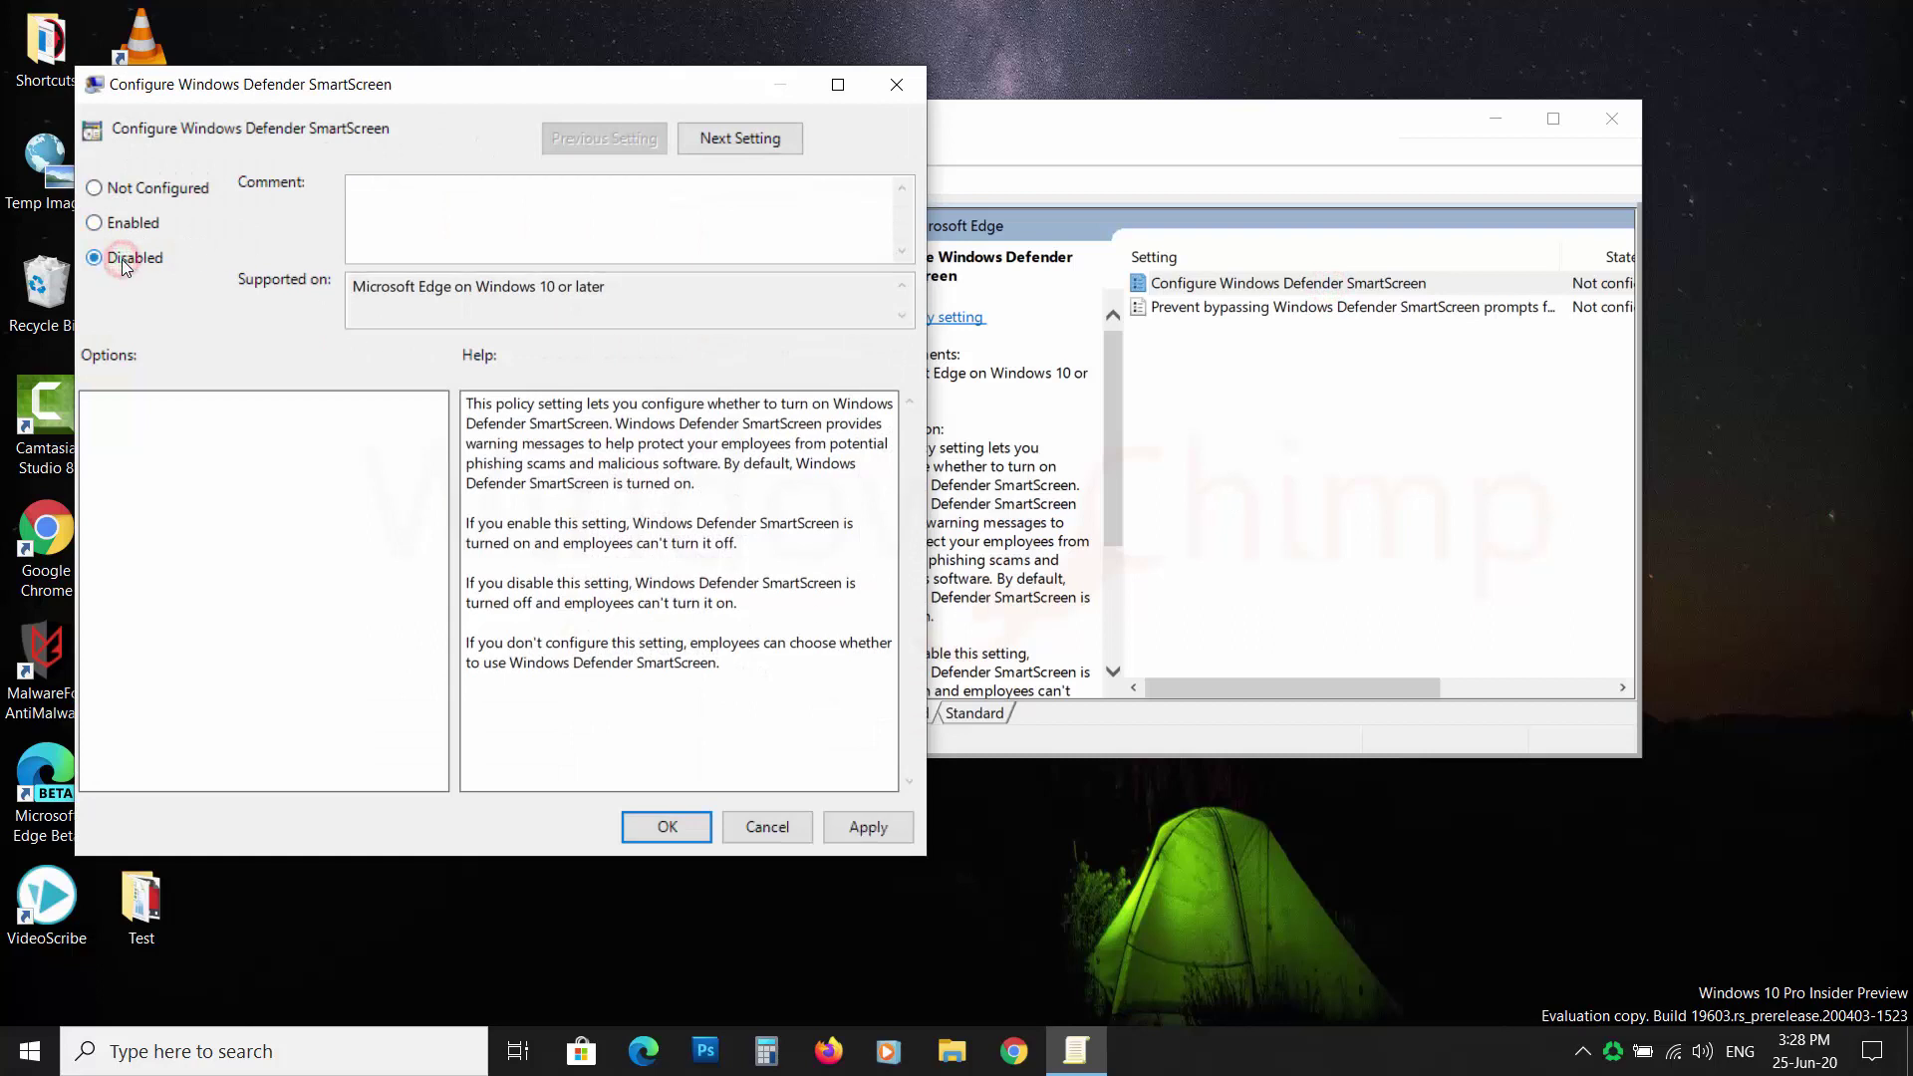
pyautogui.click(865, 826)
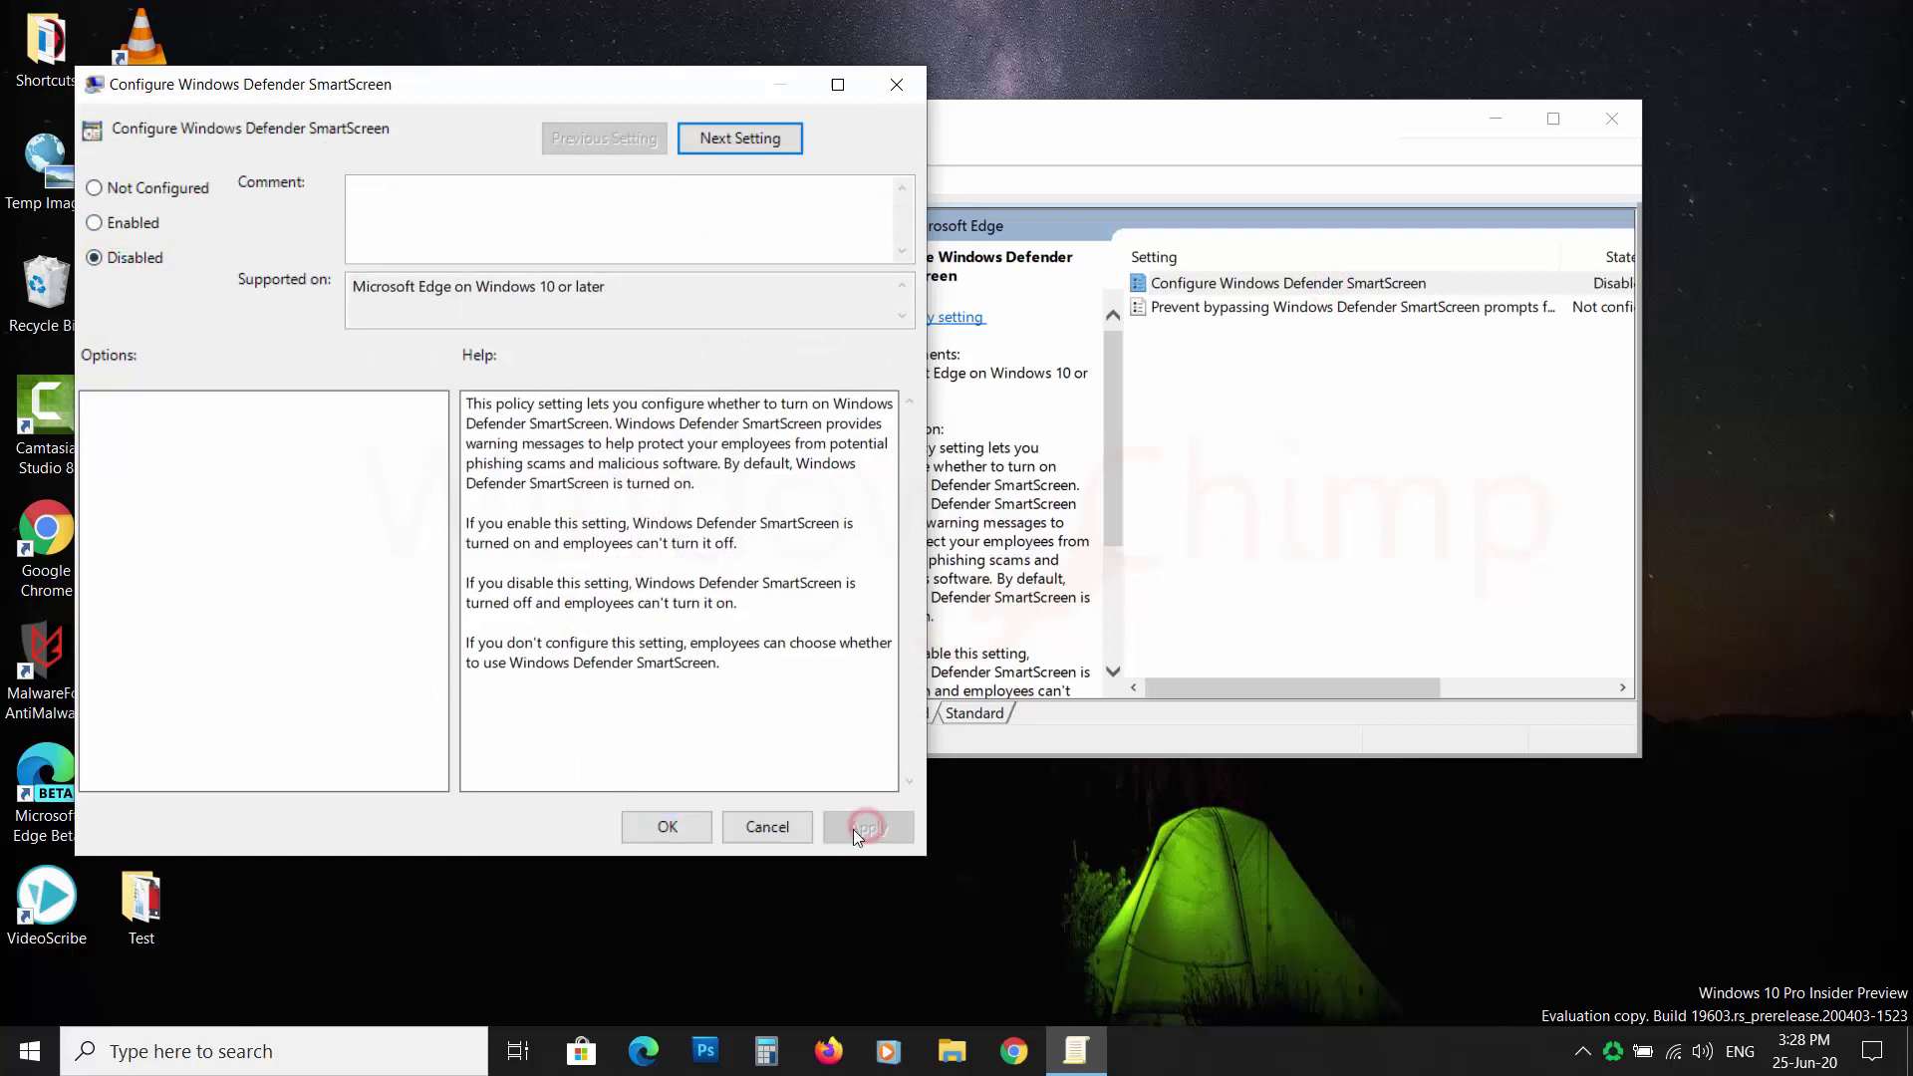
pyautogui.click(665, 826)
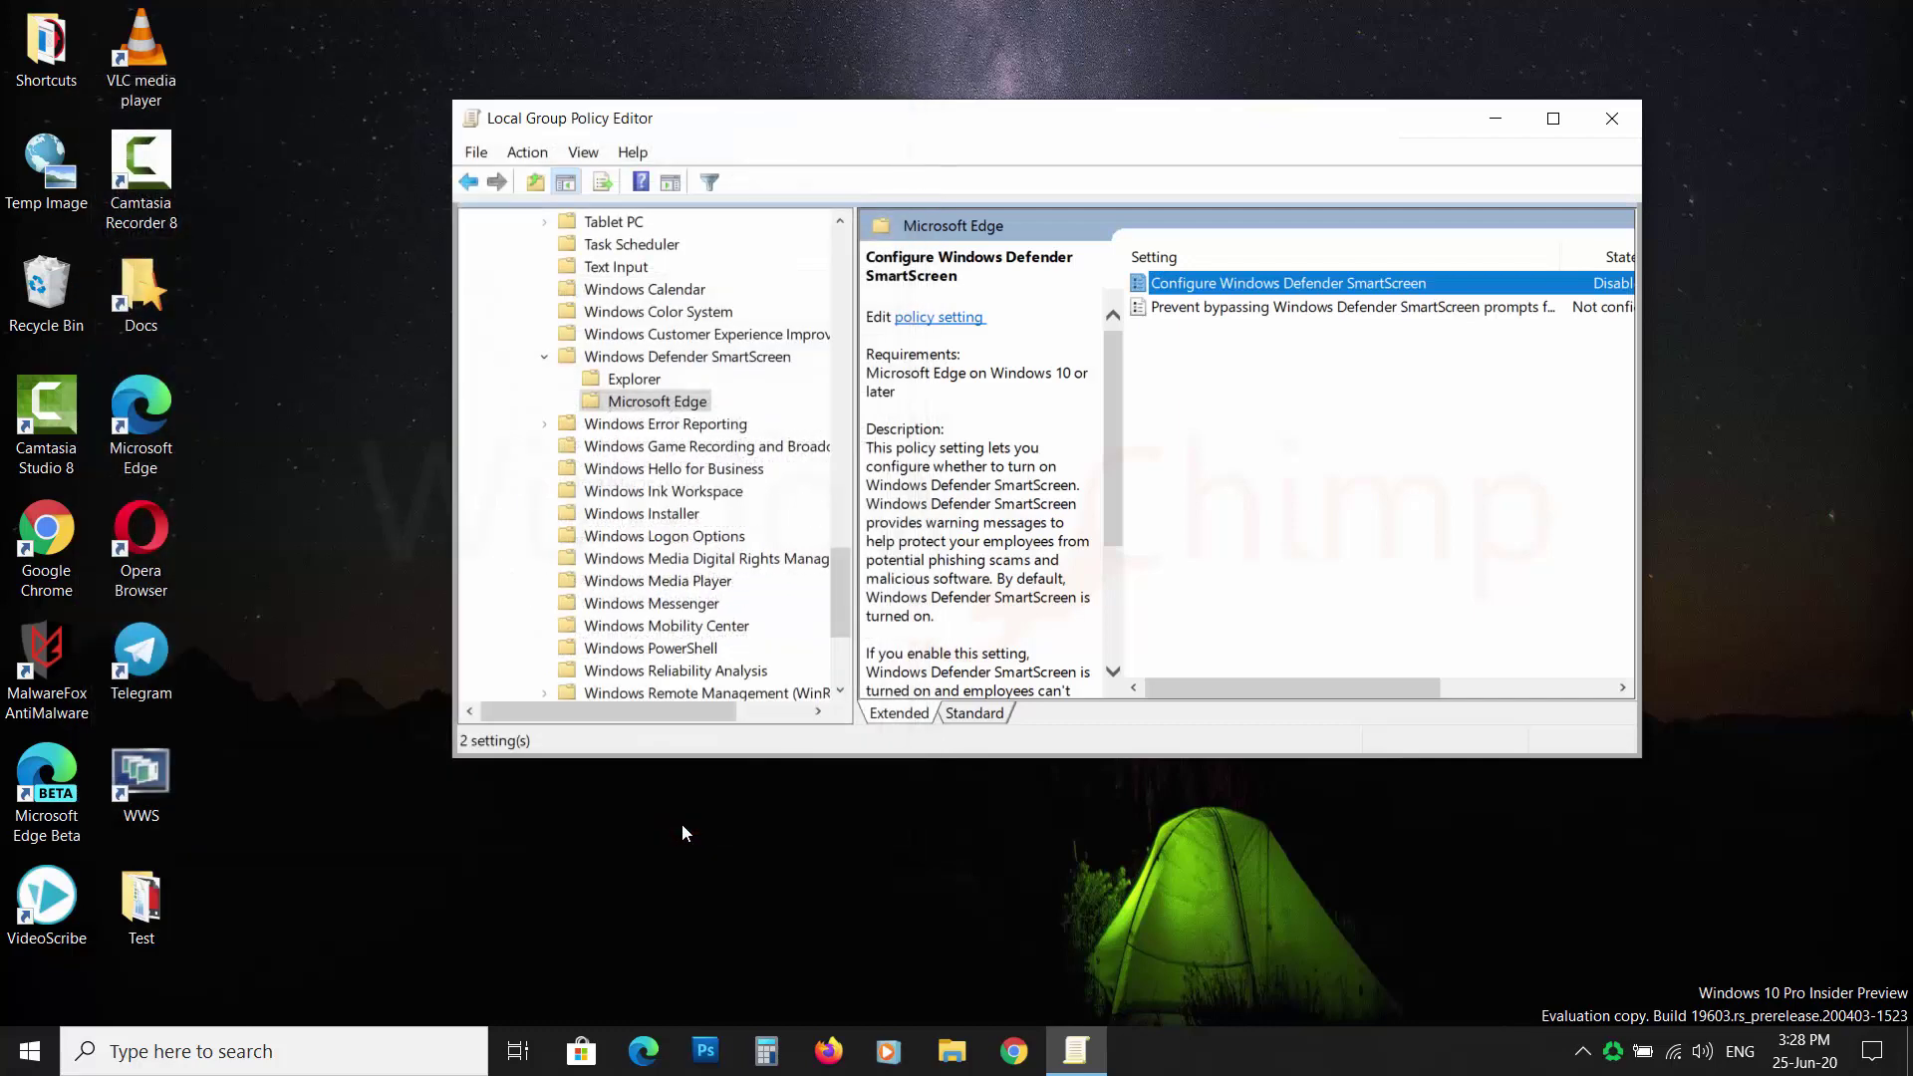